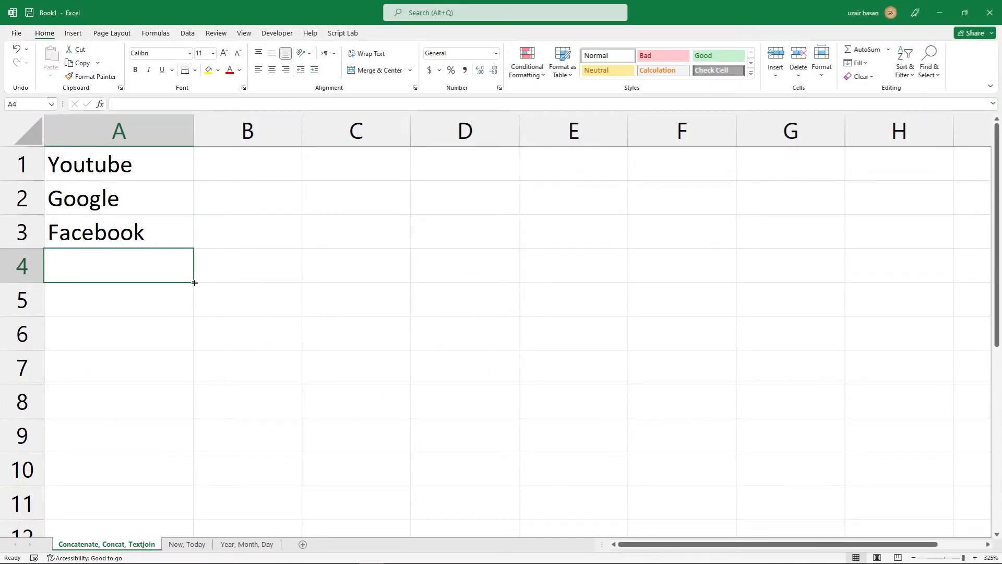
{"action": "left_click", "coordinate": [163, 165]}
{"action": "left_click", "coordinate": [157, 206]}
{"action": "left_click", "coordinate": [153, 222]}
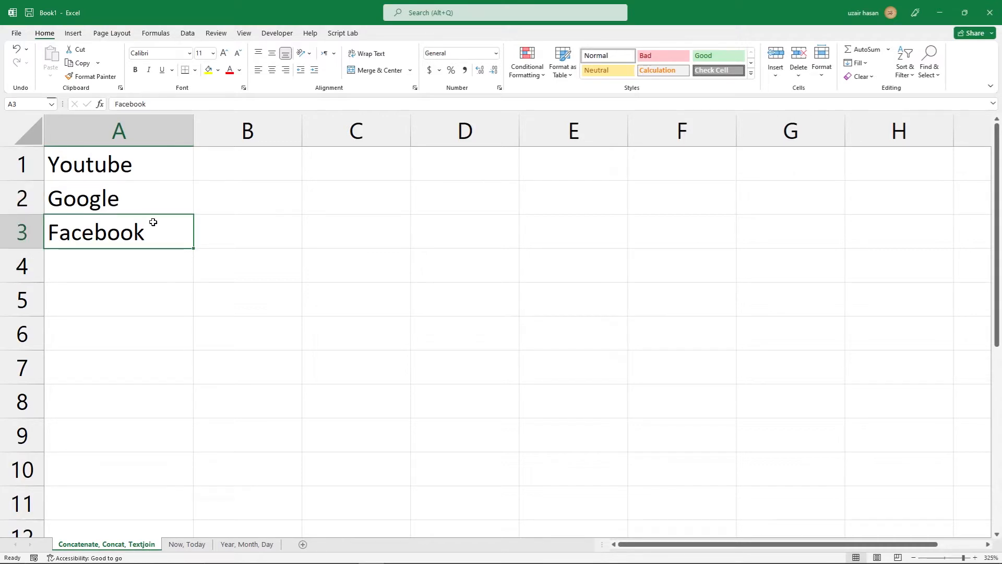
Step: Widen column C to fit long joined text and start a CONCATENATE formula in cell C1
{"action": "left_click_drag", "start_coordinate": [411, 140], "coordinate": [700, 152]}
{"action": "left_click", "coordinate": [495, 171]}
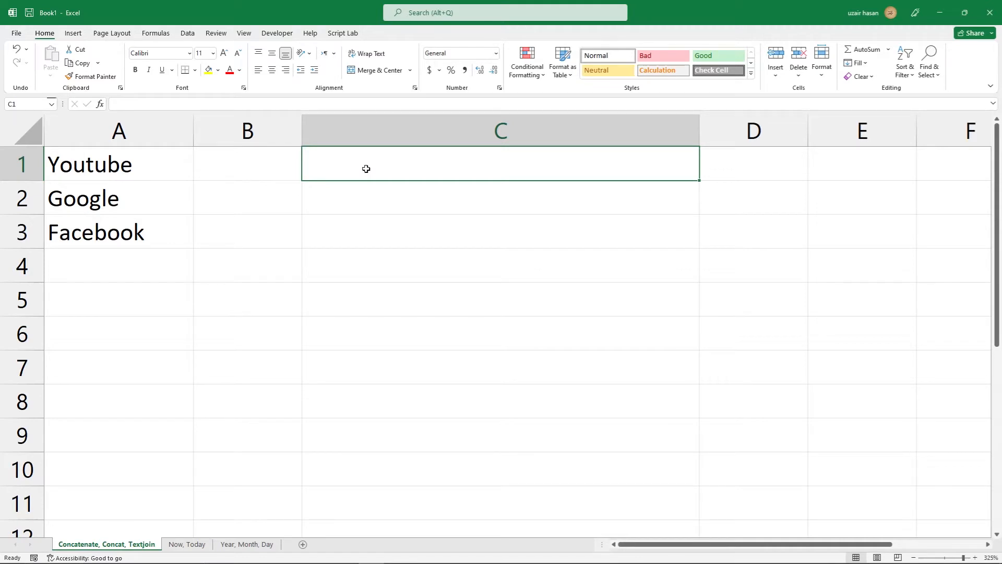
{"action": "type", "text": "=con"}
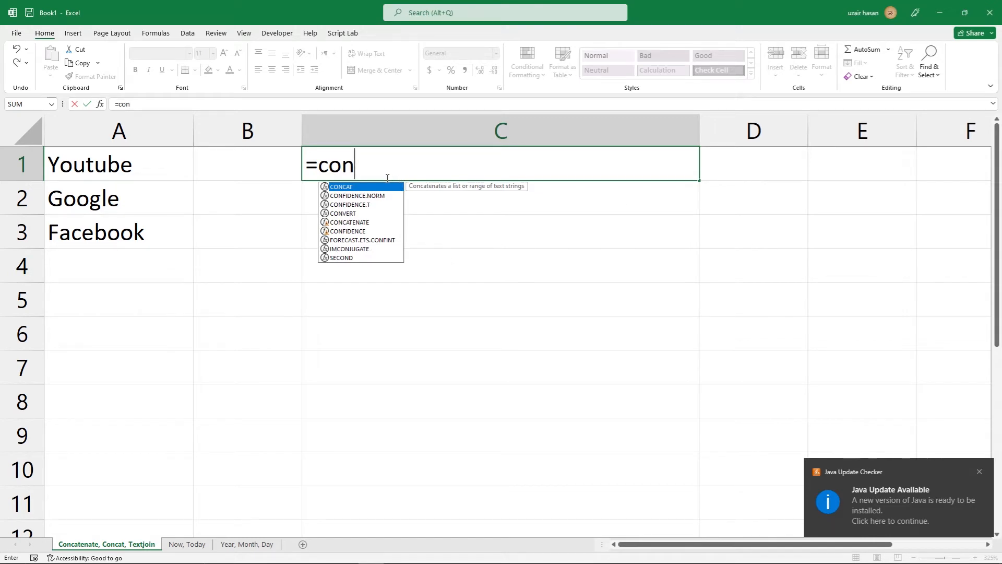
{"action": "left_click", "coordinate": [979, 472]}
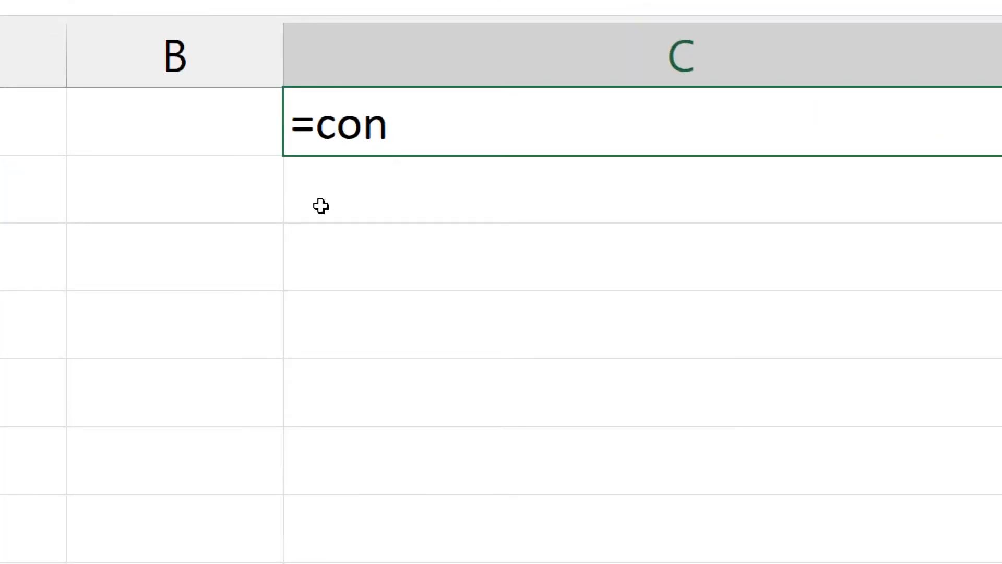
{"action": "type", "text": "c"}
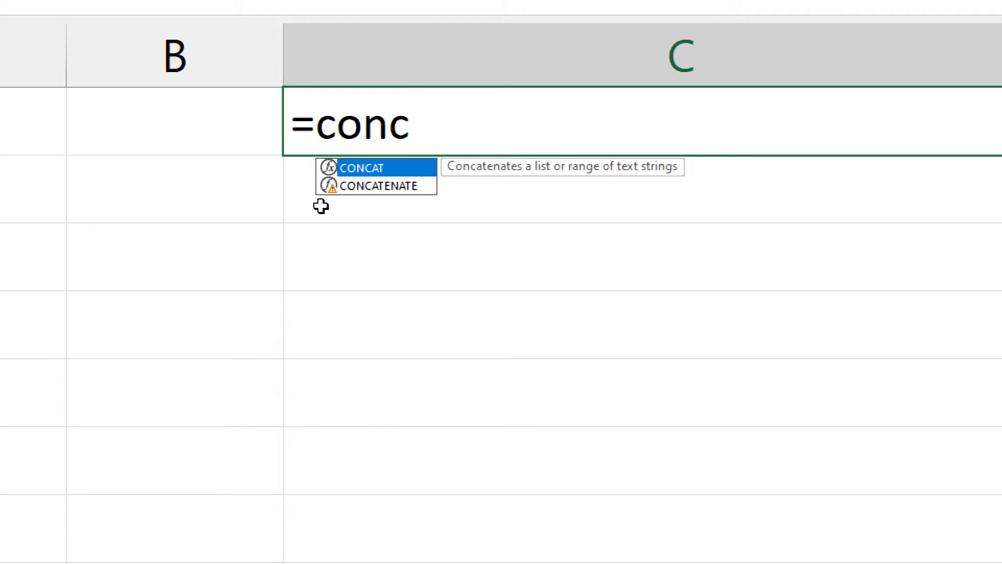
{"action": "key", "text": "Down"}
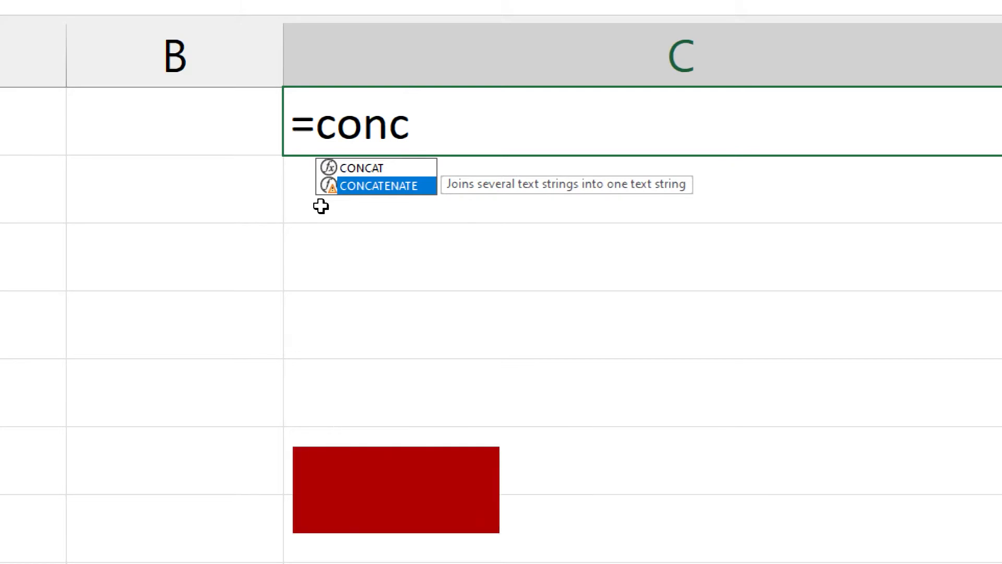
{"action": "key", "text": "Tab"}
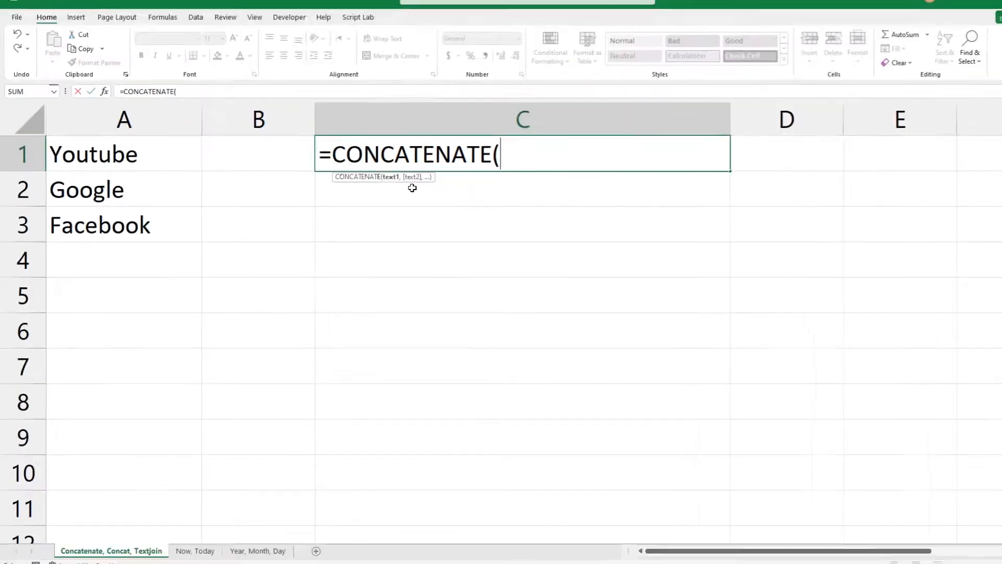
Step: Complete the CONCATENATE formula in C1 with A1, A2 and A3 as separate text arguments
{"action": "left_click", "coordinate": [150, 173]}
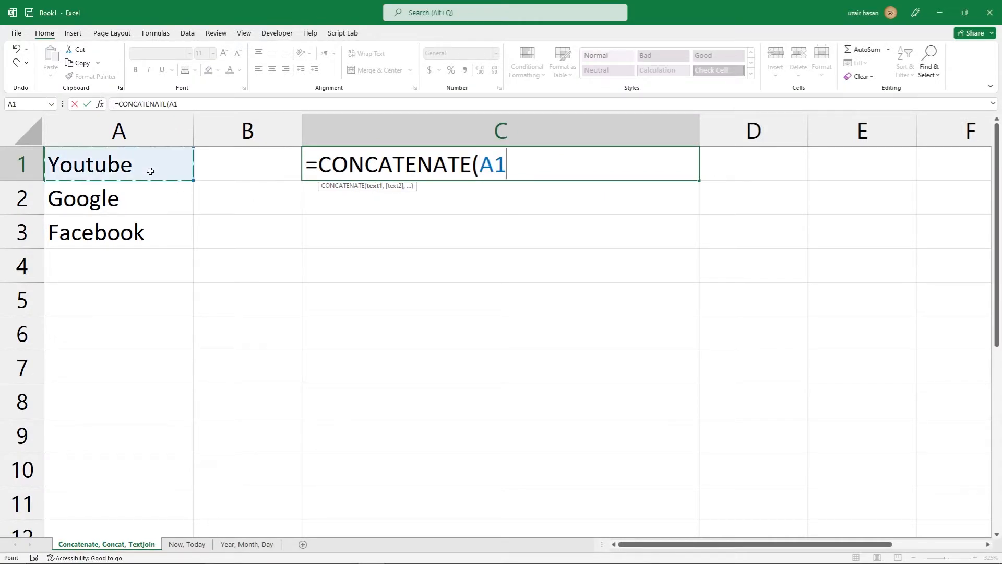
{"action": "type", "text": ","}
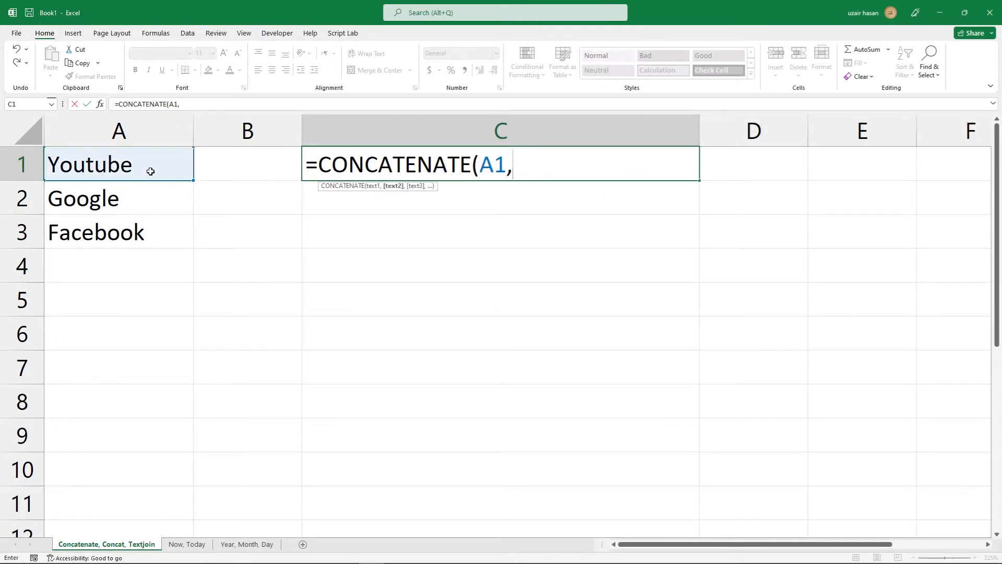
{"action": "left_click", "coordinate": [140, 200]}
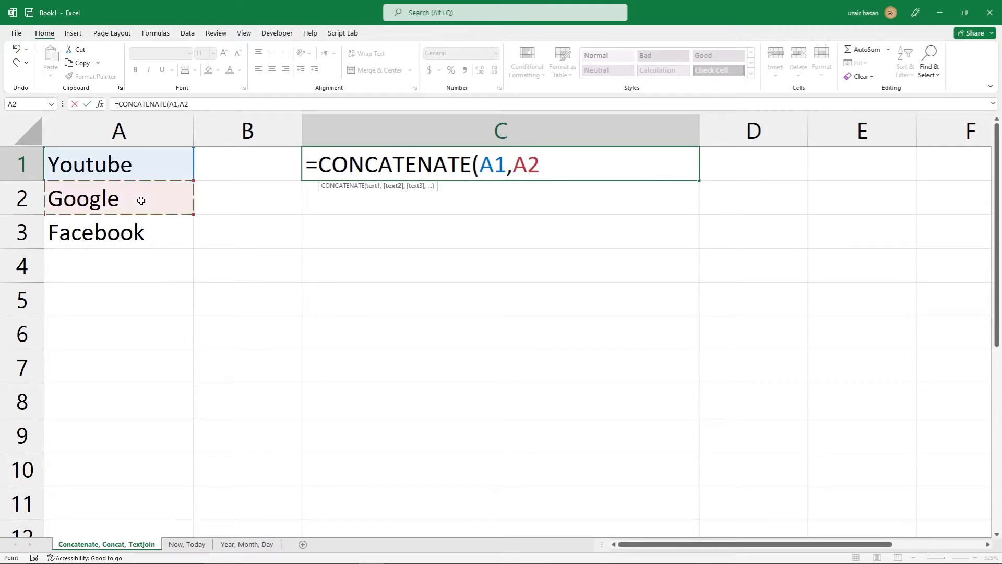
{"action": "type", "text": ","}
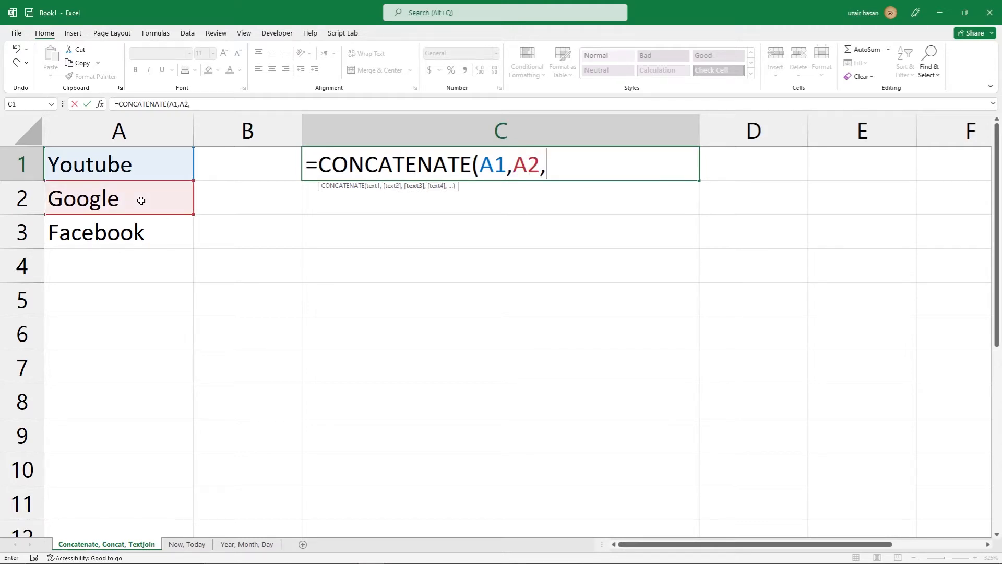
{"action": "left_click", "coordinate": [135, 229]}
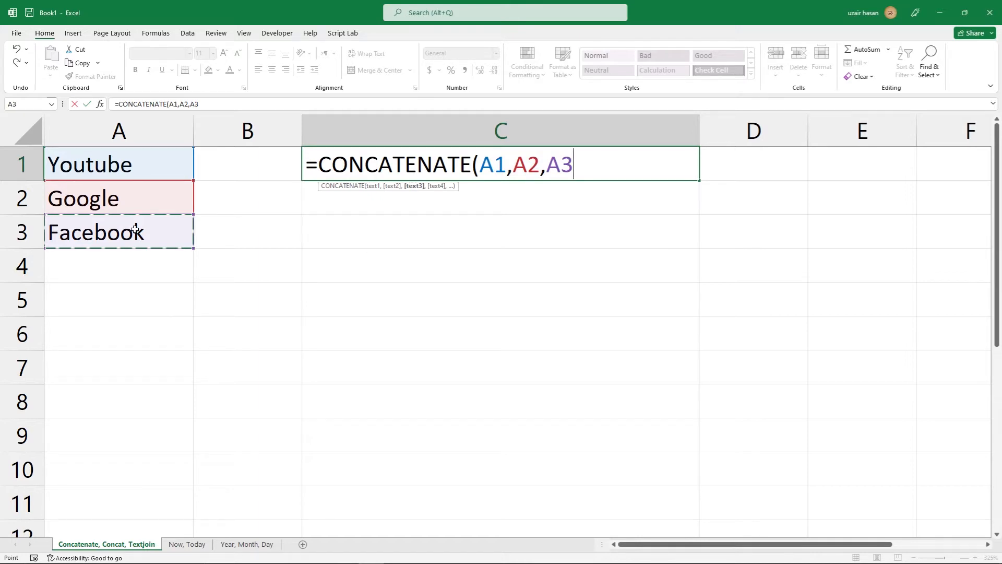
{"action": "type", "text": ")"}
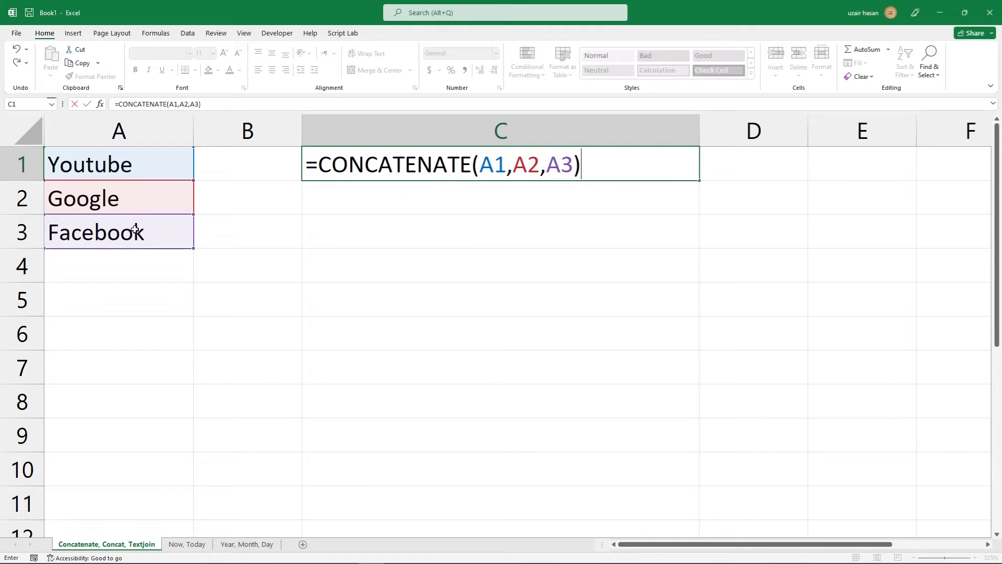
{"action": "key", "text": "Return"}
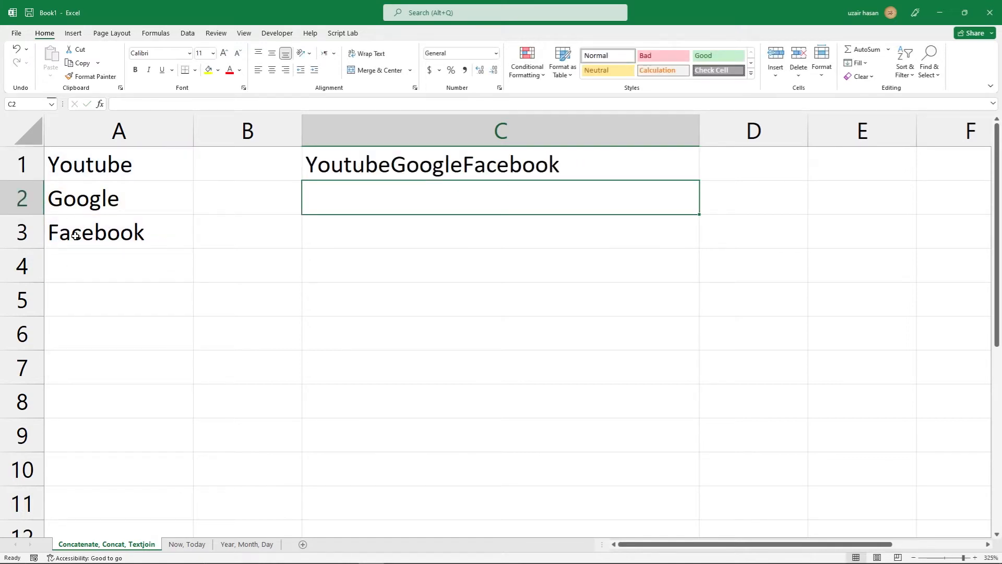
{"action": "left_click", "coordinate": [410, 172]}
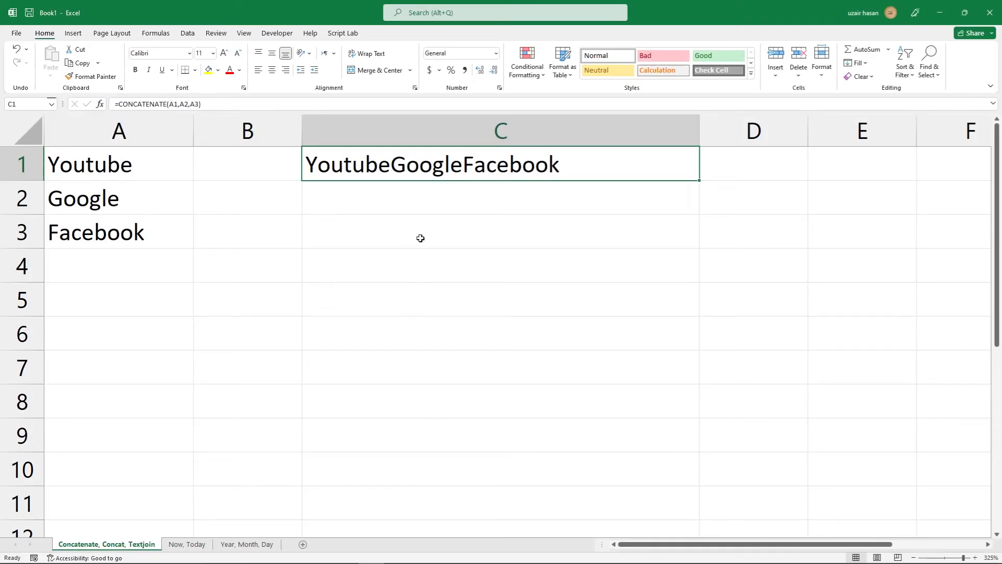
Step: Enter the formula =CONCAT(A1:A3) in cell C2 to join the three names from a single range
{"action": "left_click", "coordinate": [411, 211]}
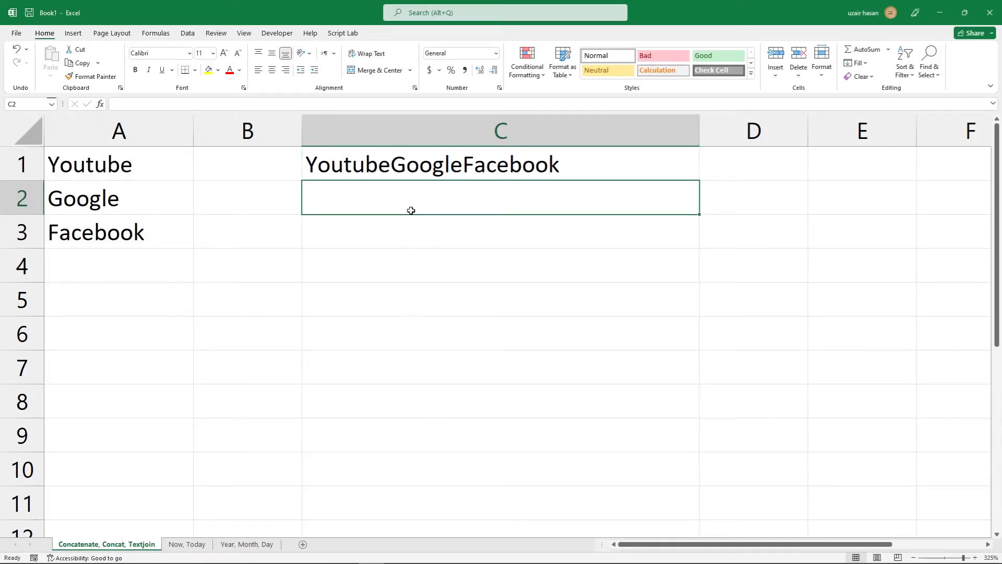
{"action": "type", "text": "="}
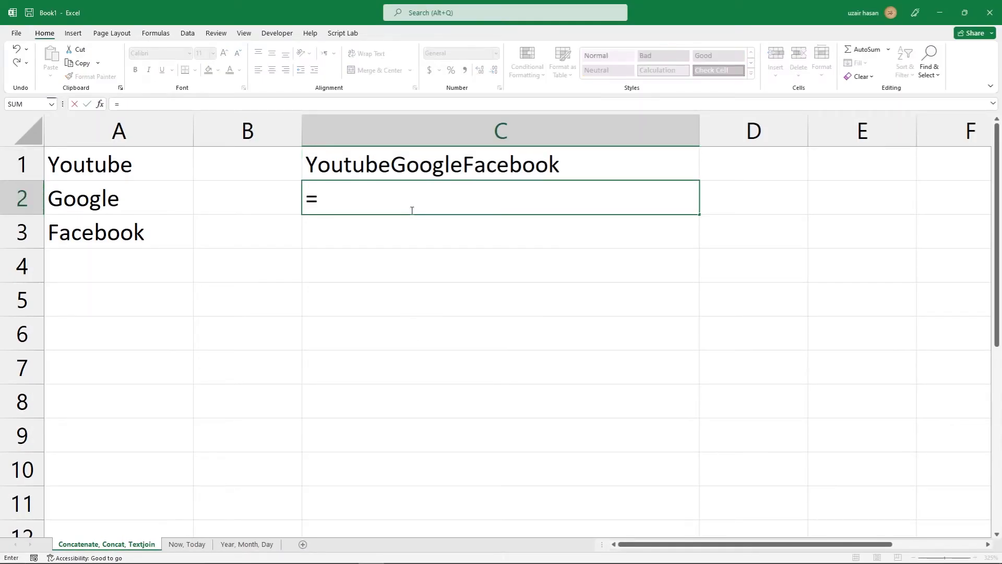
{"action": "type", "text": "conca"}
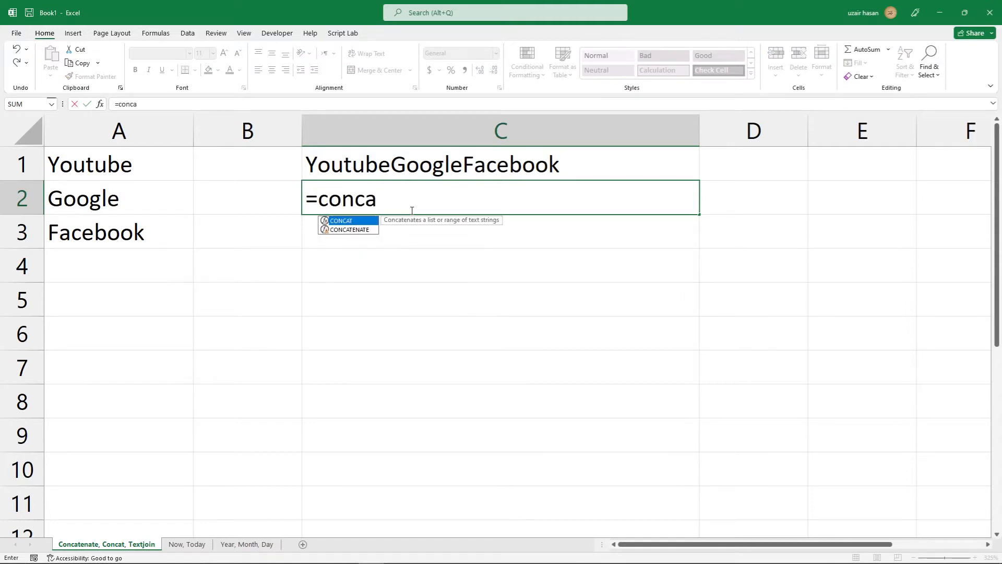
{"action": "type", "text": "t"}
{"action": "type", "text": "("}
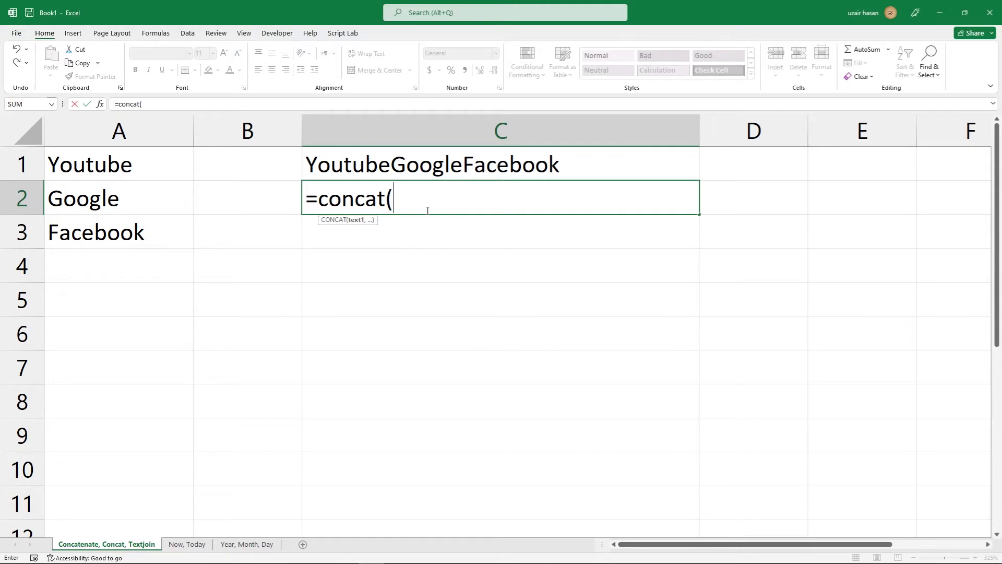
{"action": "left_click_drag", "start_coordinate": [320, 195], "coordinate": [394, 195]}
{"action": "left_click", "coordinate": [409, 205]}
{"action": "left_click_drag", "start_coordinate": [172, 165], "coordinate": [172, 222]}
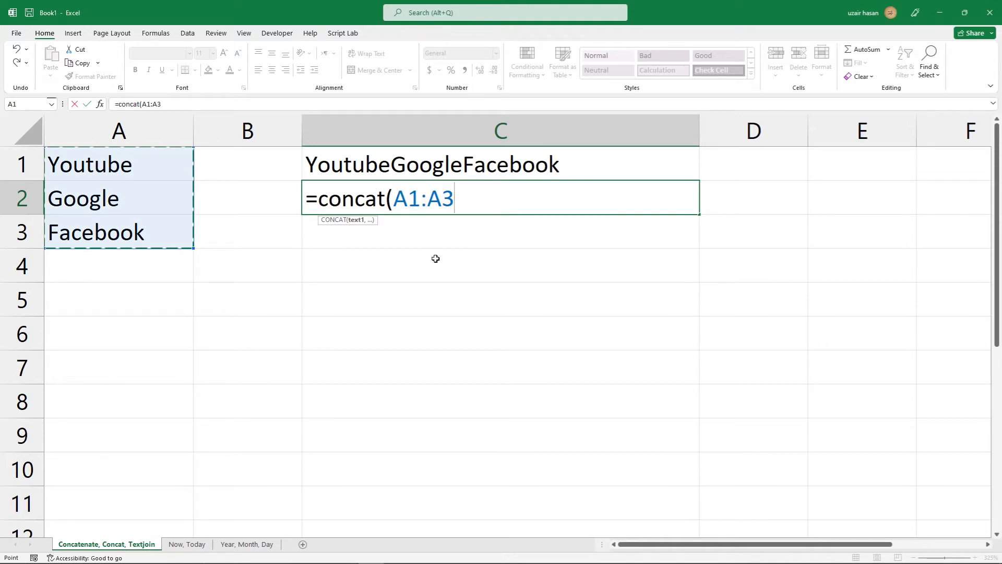
{"action": "type", "text": ")"}
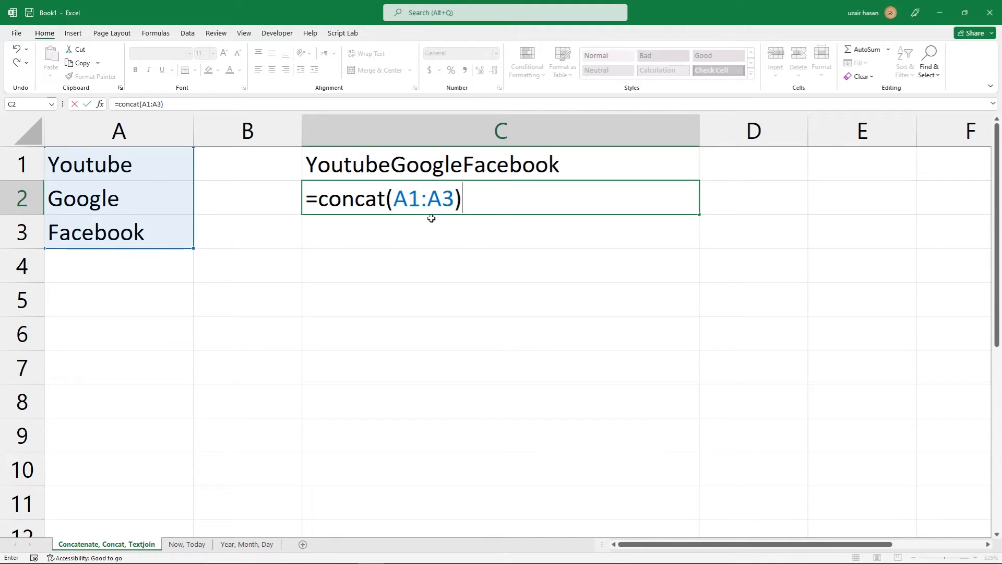
{"action": "key", "text": "Return"}
{"action": "left_click", "coordinate": [438, 199]}
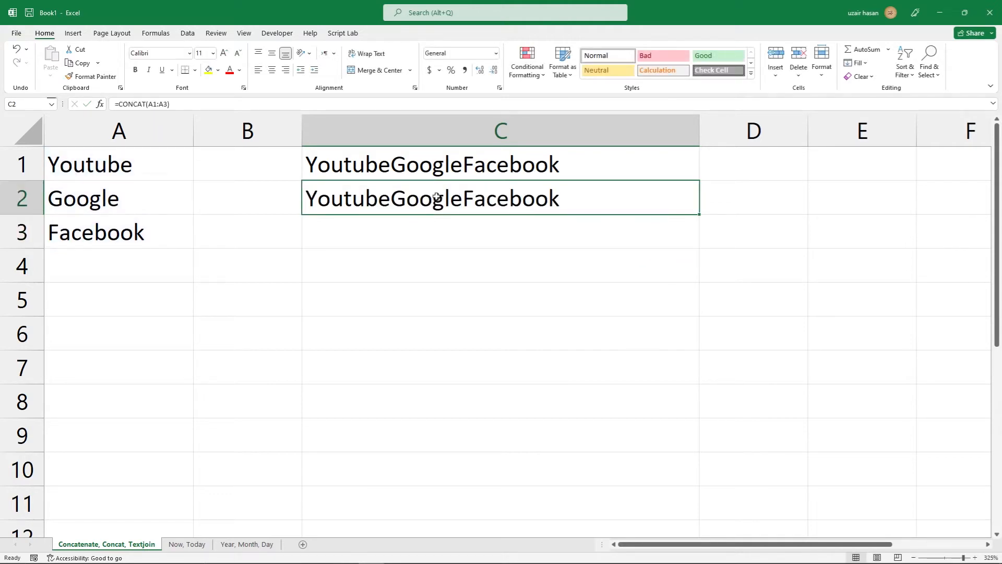
{"action": "left_click_drag", "start_coordinate": [173, 177], "coordinate": [169, 223]}
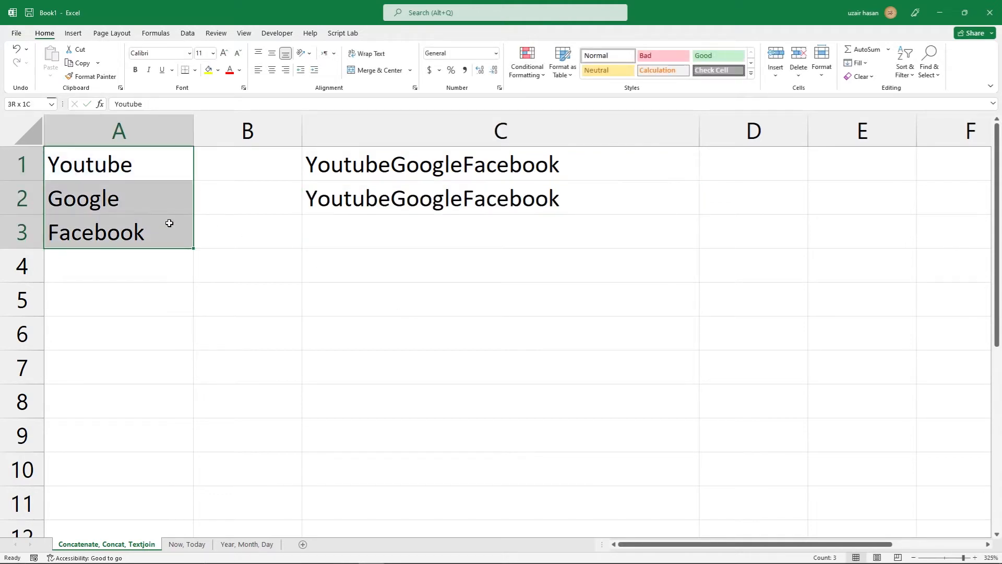
{"action": "left_click", "coordinate": [411, 201]}
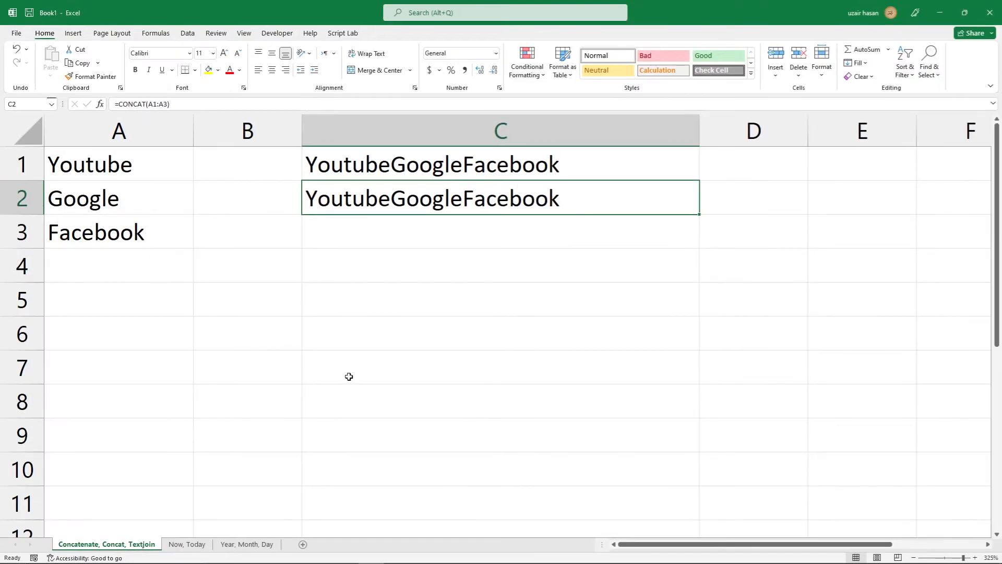
{"action": "left_click", "coordinate": [338, 274]}
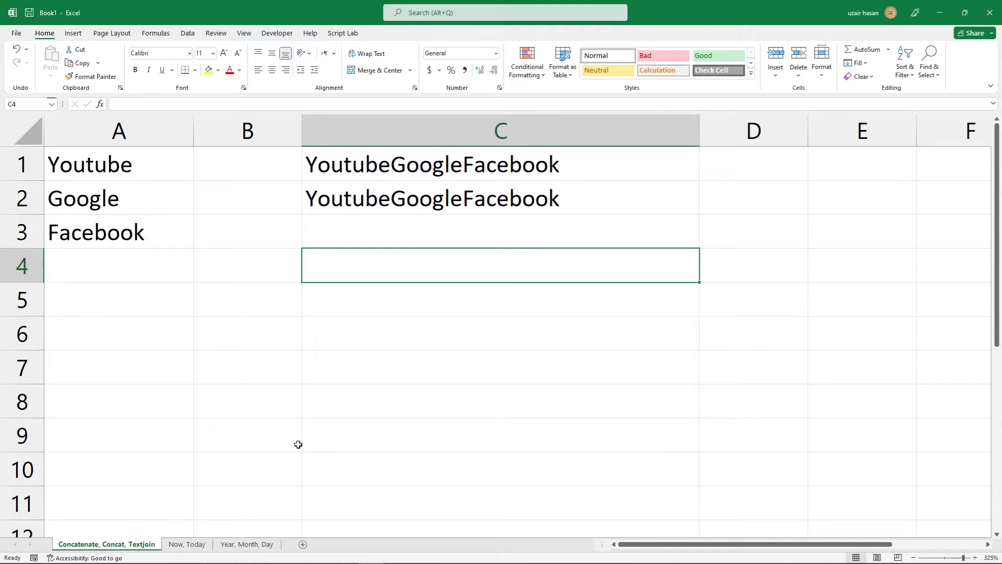
{"action": "type", "text": "2019"}
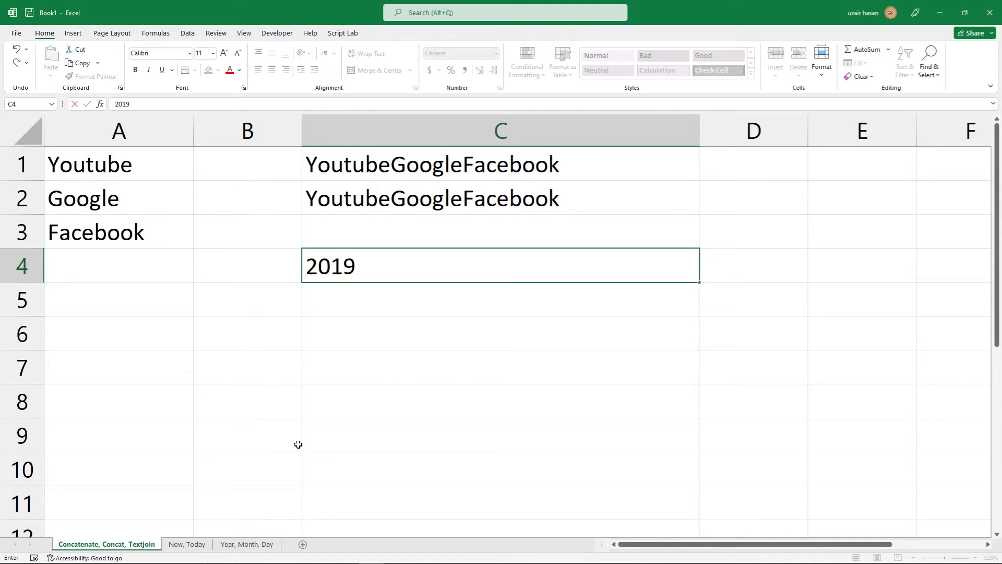
{"action": "type", "text": ", 2021,"}
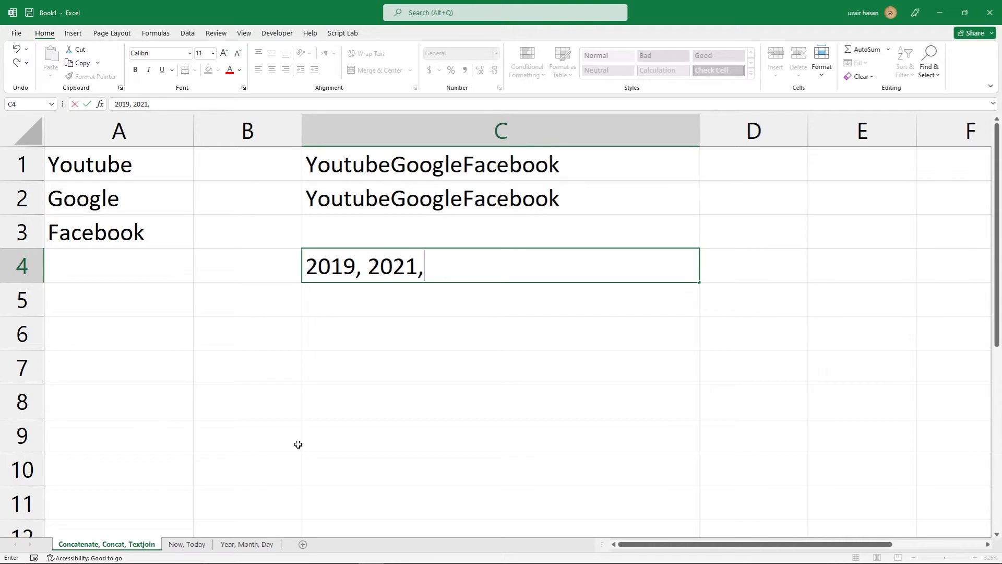
{"action": "key", "text": "BackSpace"}
{"action": "key", "text": "BackSpace"}
{"action": "key", "text": "BackSpace"}
{"action": "key", "text": "BackSpace"}
{"action": "key", "text": "BackSpace"}
{"action": "key", "text": "BackSpace"}
{"action": "key", "text": "BackSpace"}
{"action": "key", "text": "BackSpace"}
{"action": "key", "text": "BackSpace"}
{"action": "key", "text": "BackSpace"}
{"action": "key", "text": "BackSpace"}
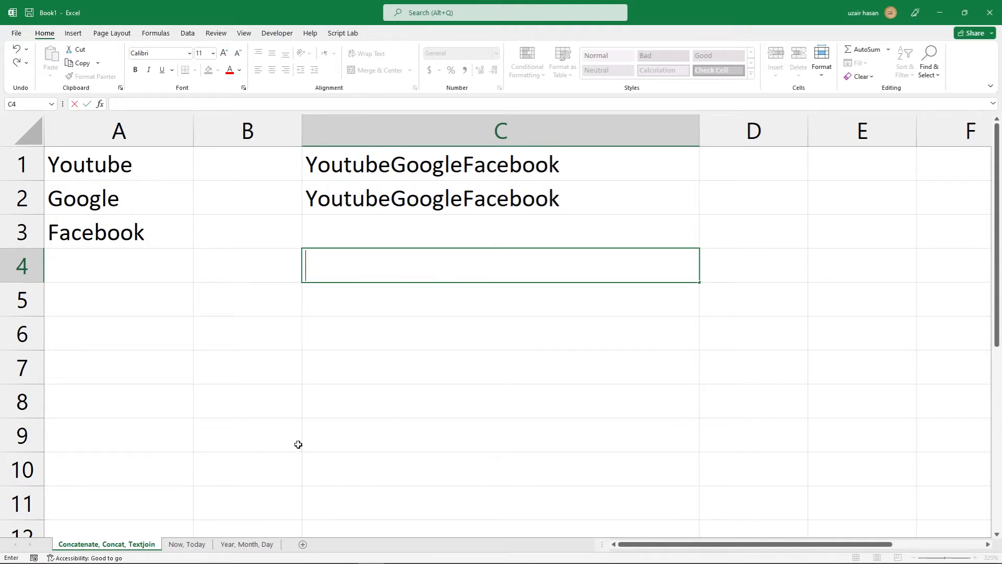
Step: Start a TEXTJOIN formula in cell C4 with a comma and space ", " as the delimiter
{"action": "type", "text": "=tex"}
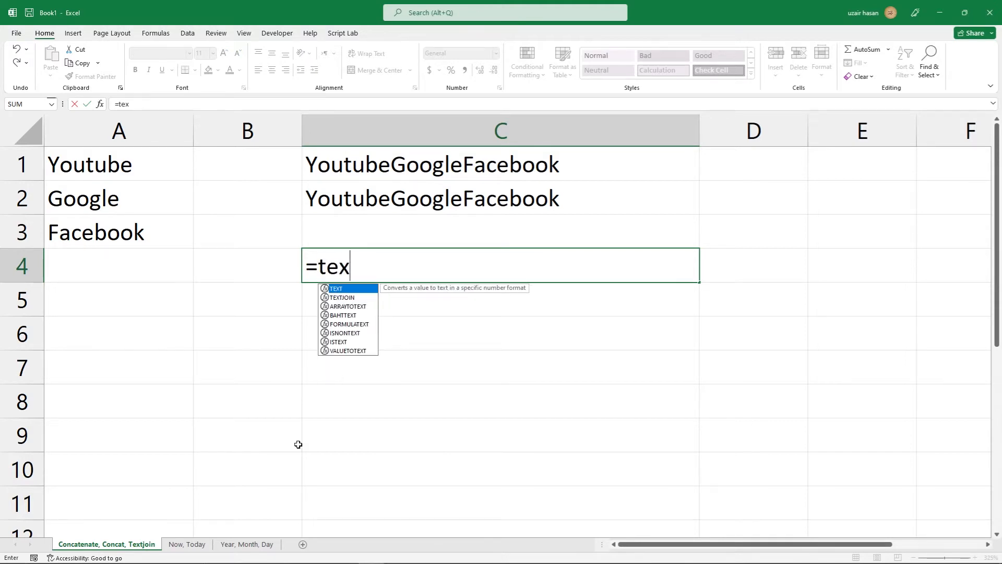
{"action": "key", "text": "Down"}
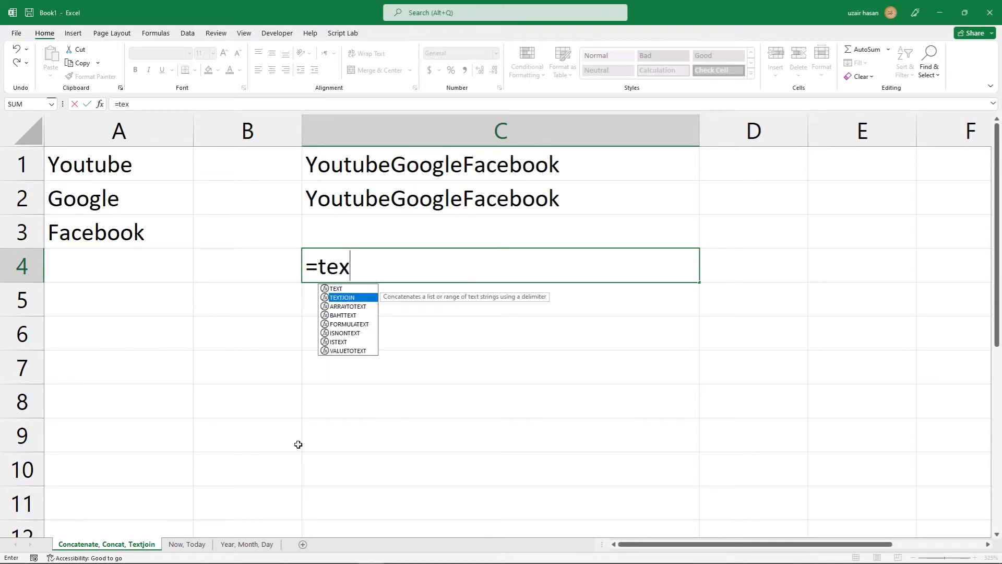
{"action": "key", "text": "Tab"}
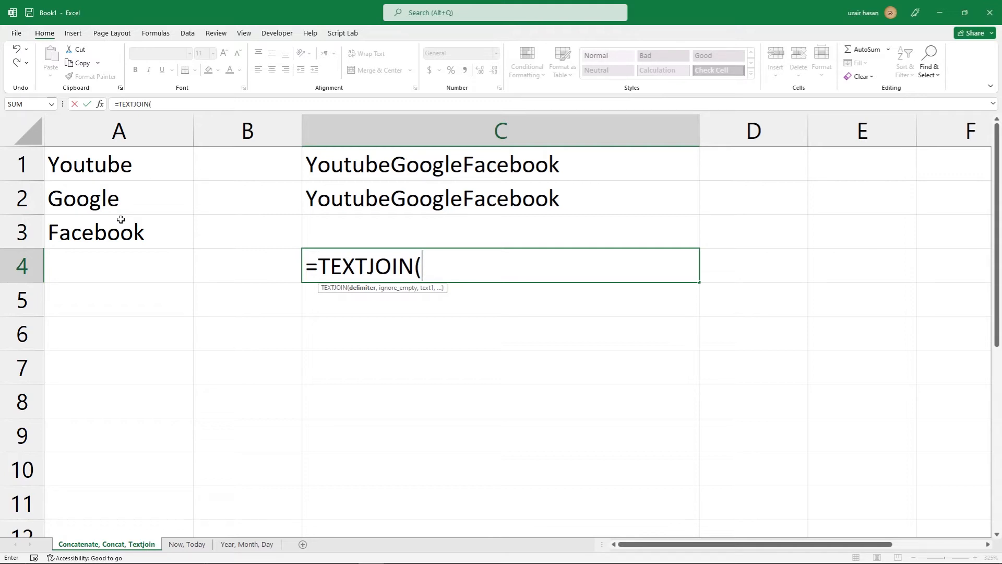
{"action": "type", "text": "\", \""}
{"action": "left_click_drag", "start_coordinate": [432, 272], "coordinate": [445, 272]}
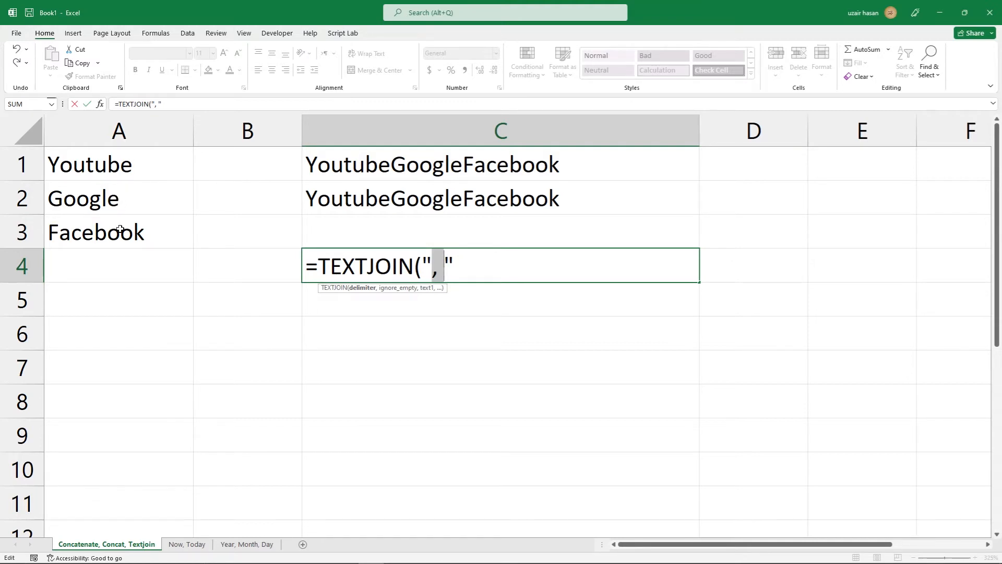
{"action": "left_click", "coordinate": [462, 269]}
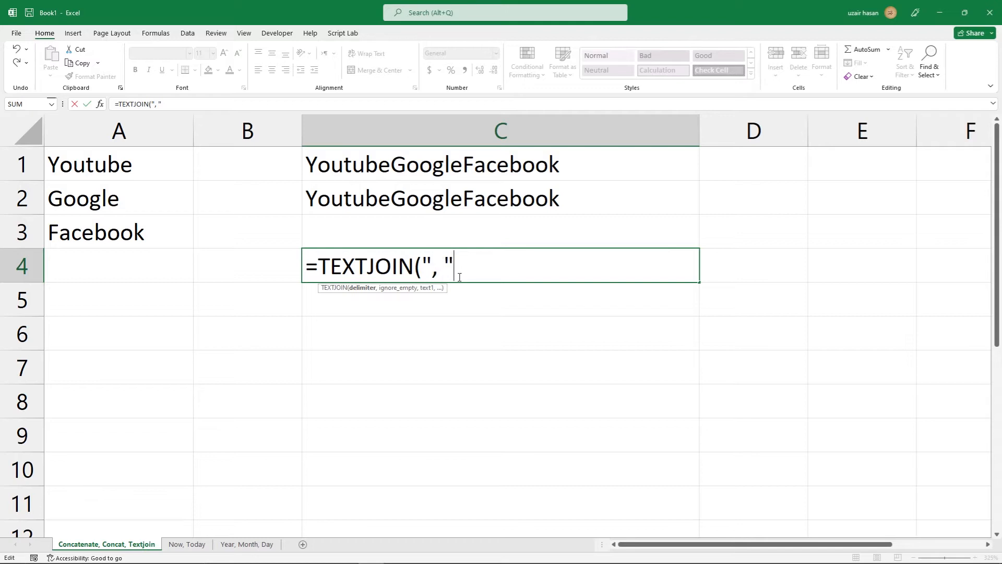
Step: Complete the TEXTJOIN formula in C4 with TRUE for ignoring empty cells and the range A1:A3 as the text
{"action": "type", "text": ","}
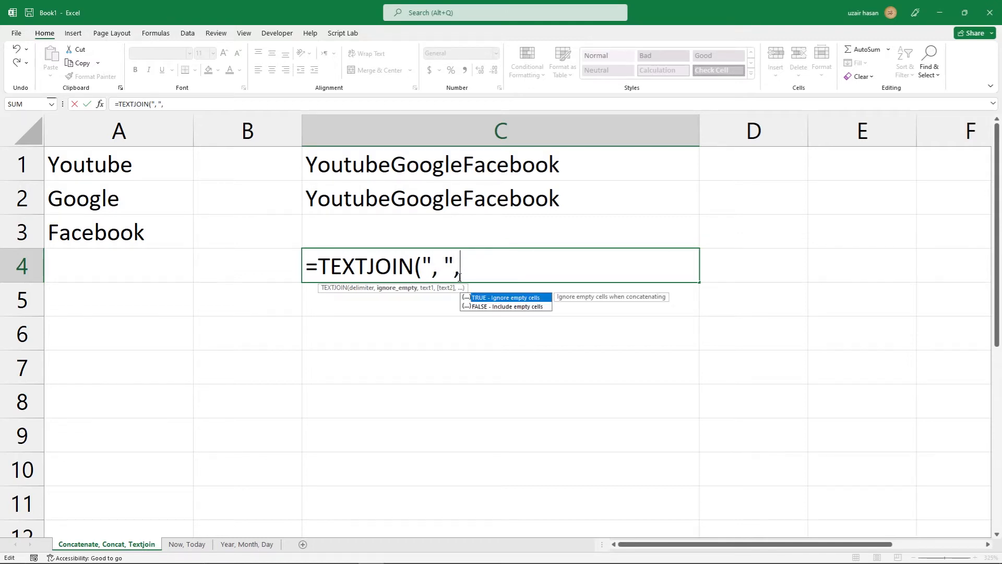
{"action": "key", "text": "Escape"}
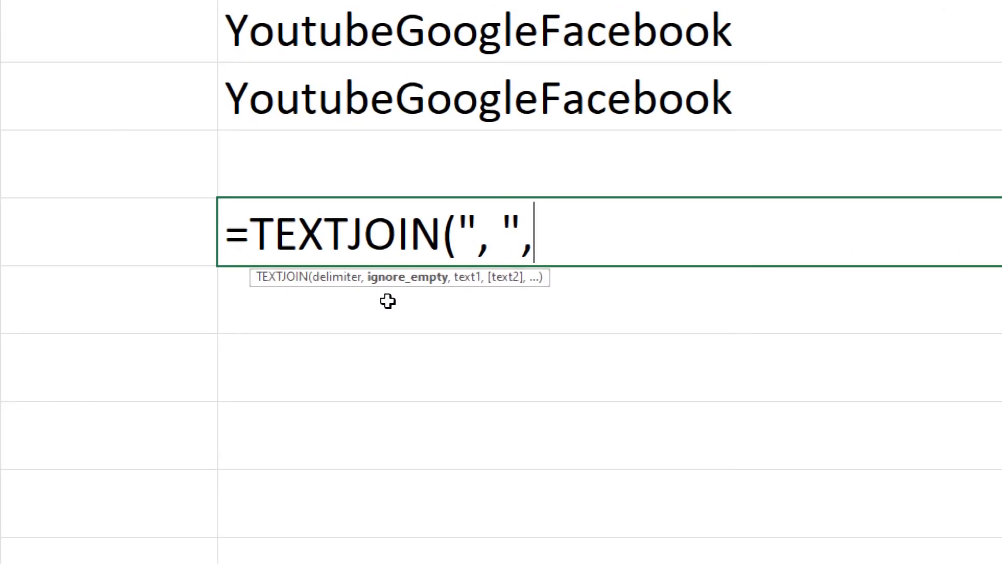
{"action": "key", "text": "BackSpace"}
{"action": "type", "text": ","}
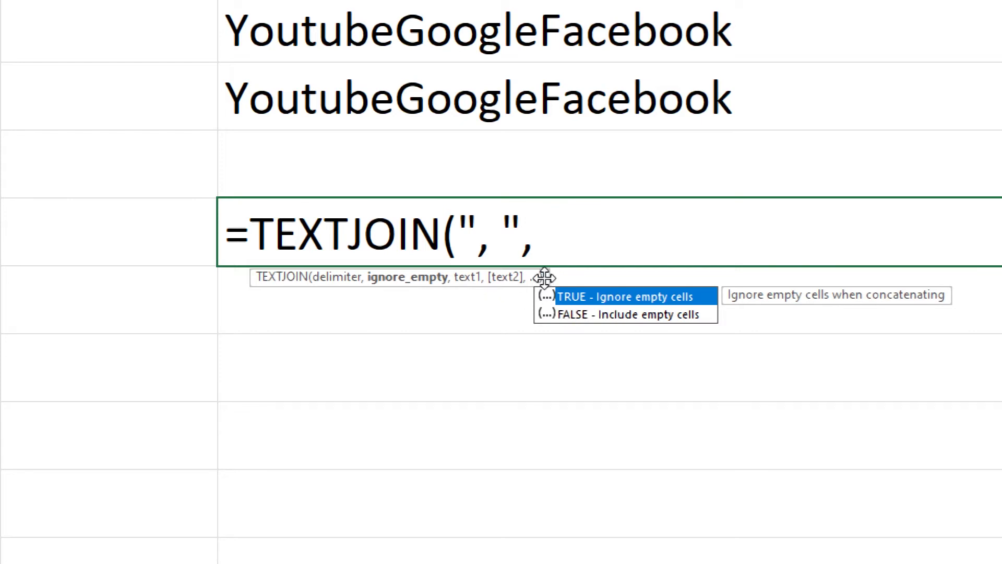
{"action": "type", "text": "true"}
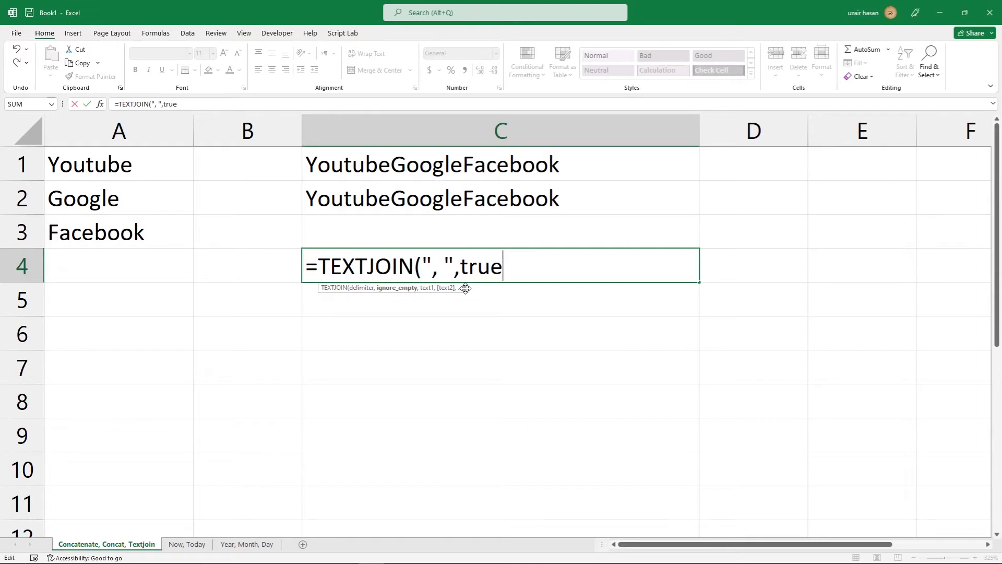
{"action": "type", "text": ","}
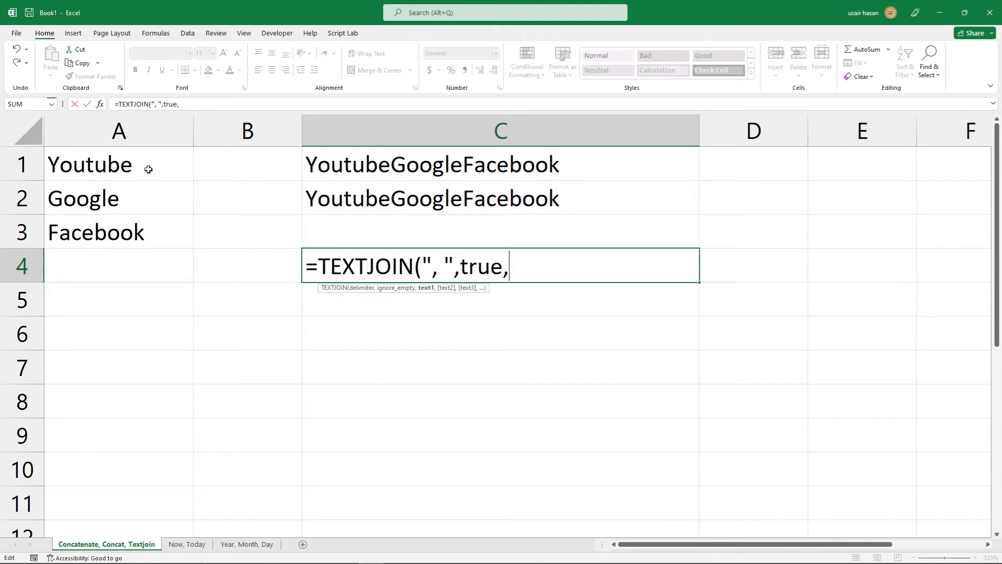
{"action": "left_click_drag", "start_coordinate": [148, 169], "coordinate": [148, 220]}
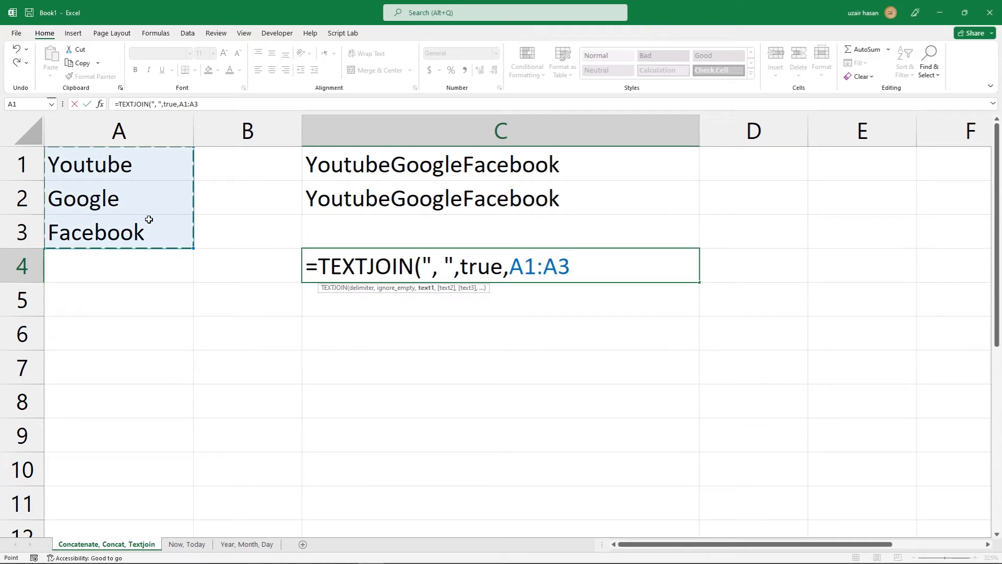
{"action": "type", "text": ")"}
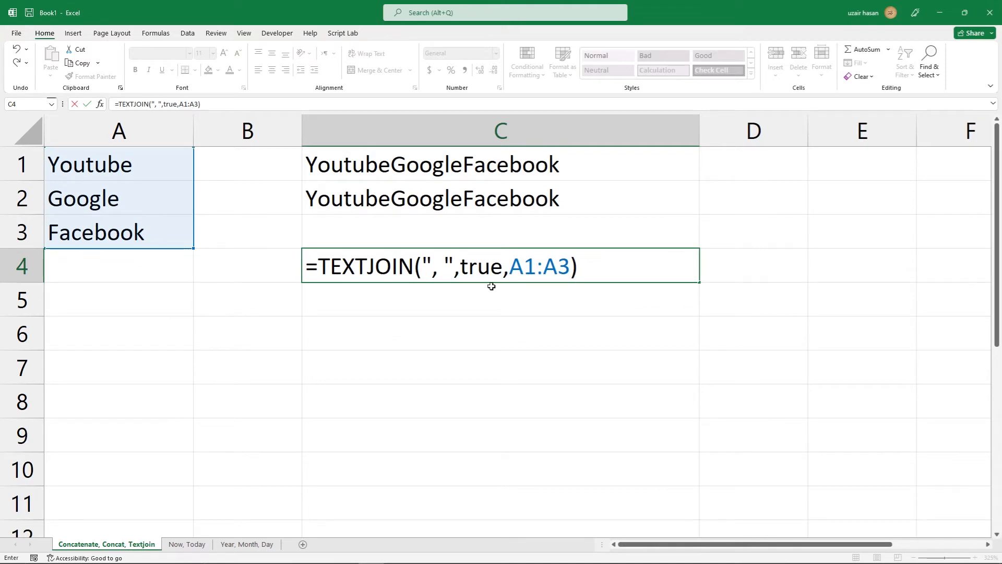
{"action": "key", "text": "Return"}
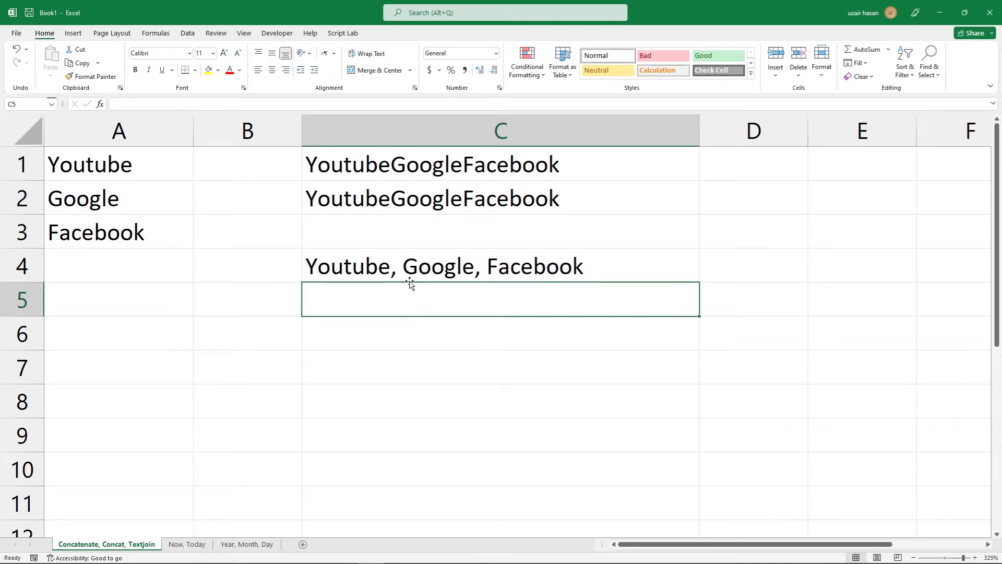
Step: Review the TEXTJOIN formula in cell C4 and its function name, leaving the formula as it is
{"action": "left_click", "coordinate": [358, 271]}
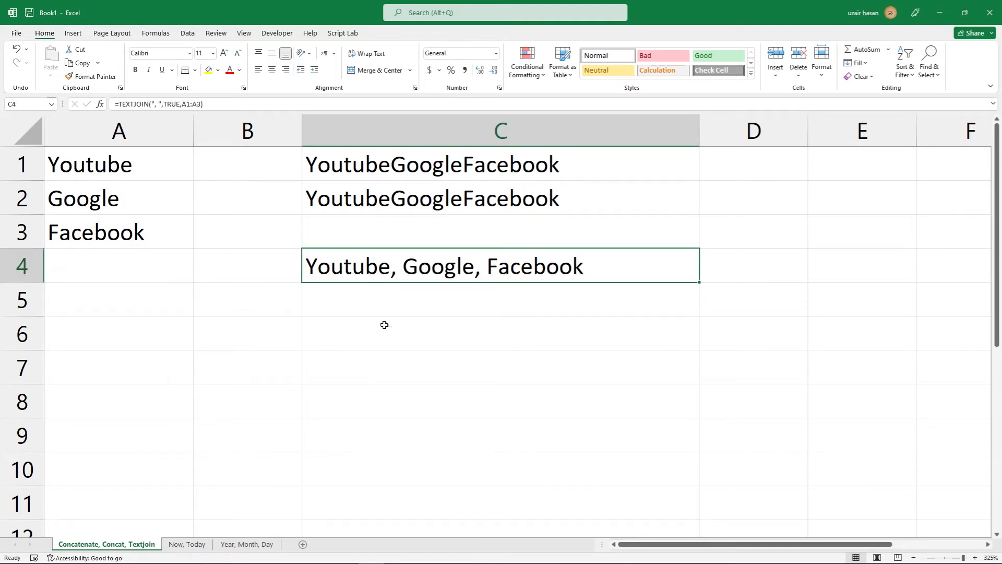
{"action": "double_click", "coordinate": [454, 269]}
{"action": "left_click_drag", "start_coordinate": [322, 267], "coordinate": [405, 268]}
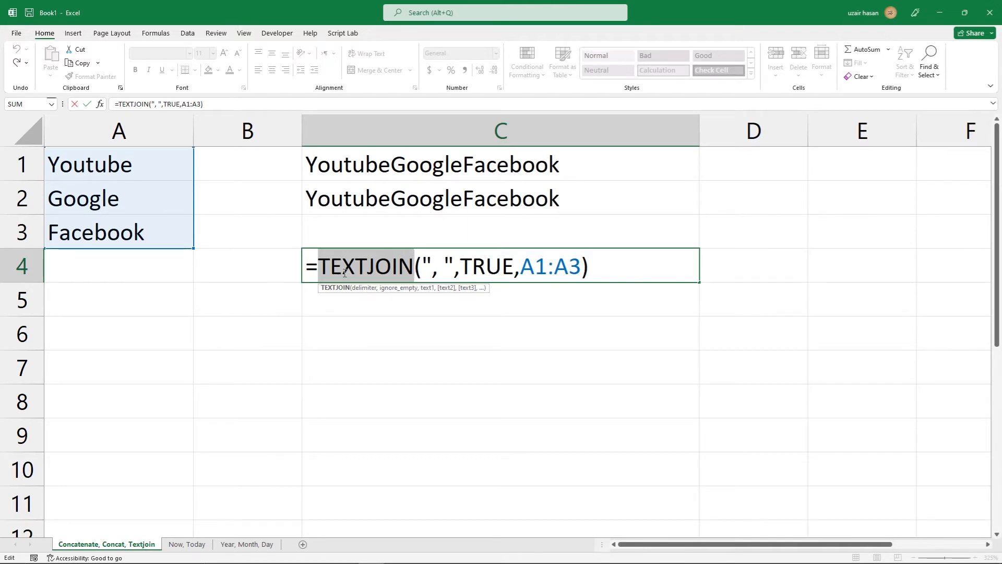
{"action": "key", "text": "Return"}
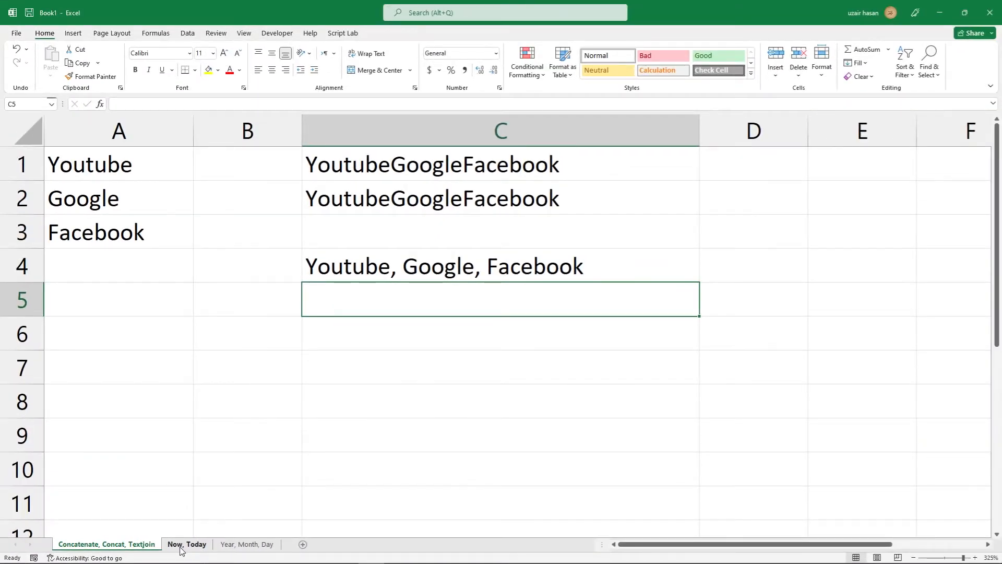
Step: Switch to the "Now, Today" sheet and enter the formula =NOW() in cell C2
{"action": "left_click", "coordinate": [180, 546]}
{"action": "scroll", "coordinate": [258, 420], "scroll_direction": "up", "scroll_amount": 7}
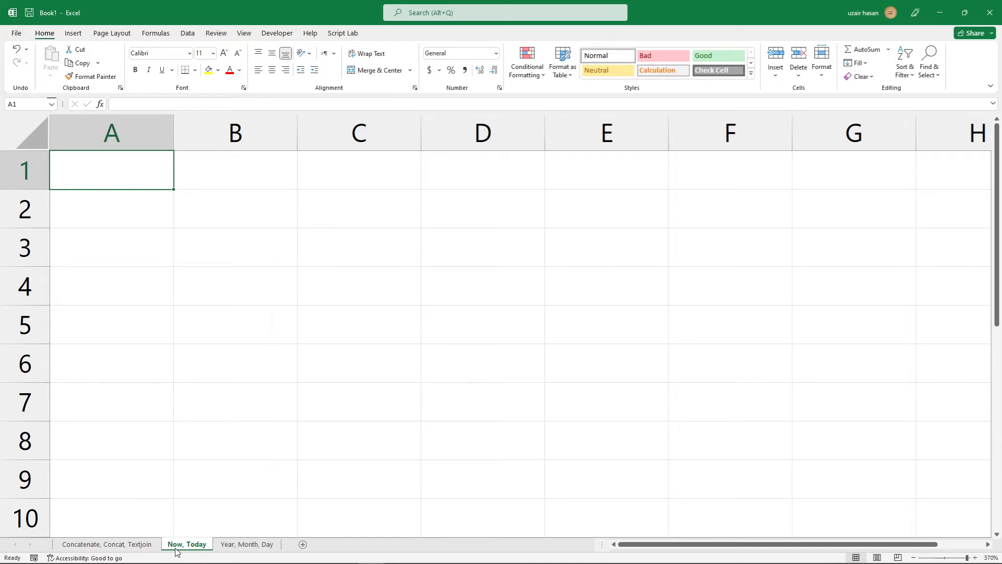
{"action": "left_click", "coordinate": [365, 222]}
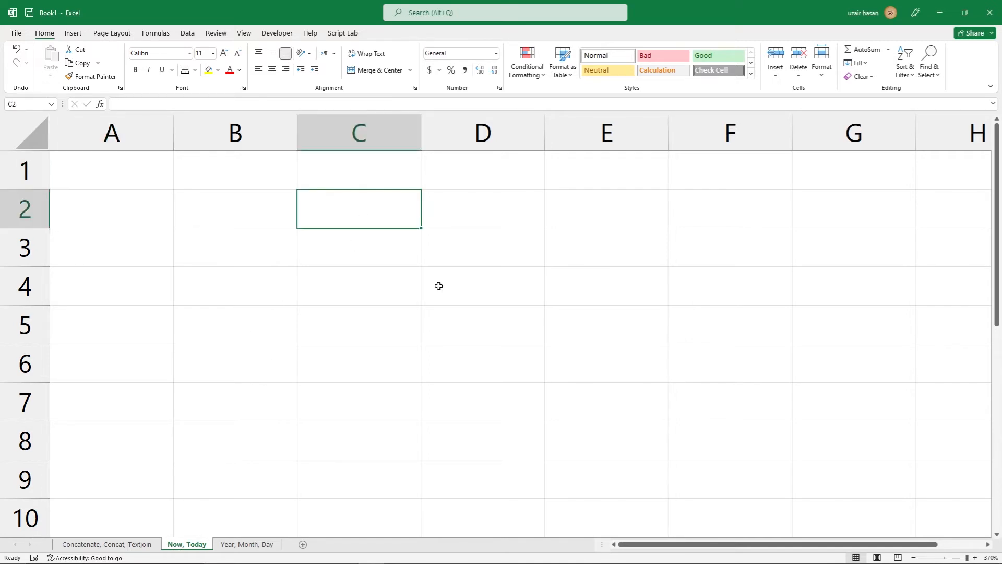
{"action": "type", "text": "=now"}
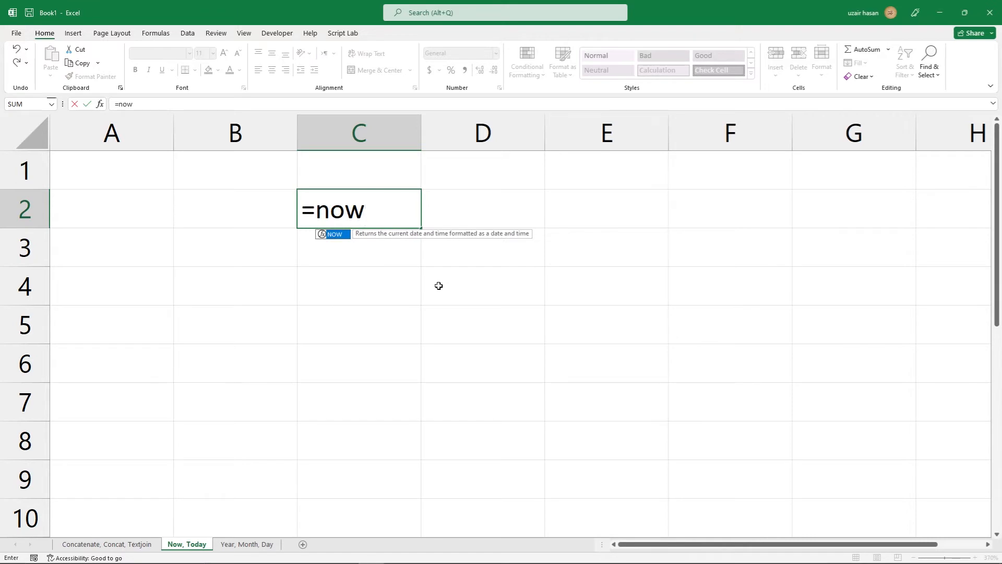
{"action": "type", "text": "()"}
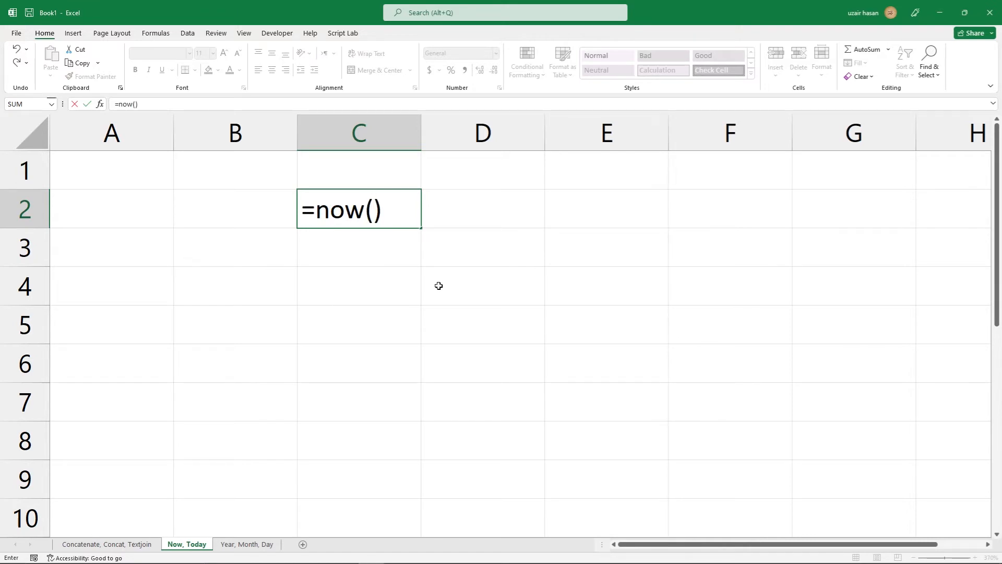
{"action": "left_click_drag", "start_coordinate": [409, 219], "coordinate": [299, 212]}
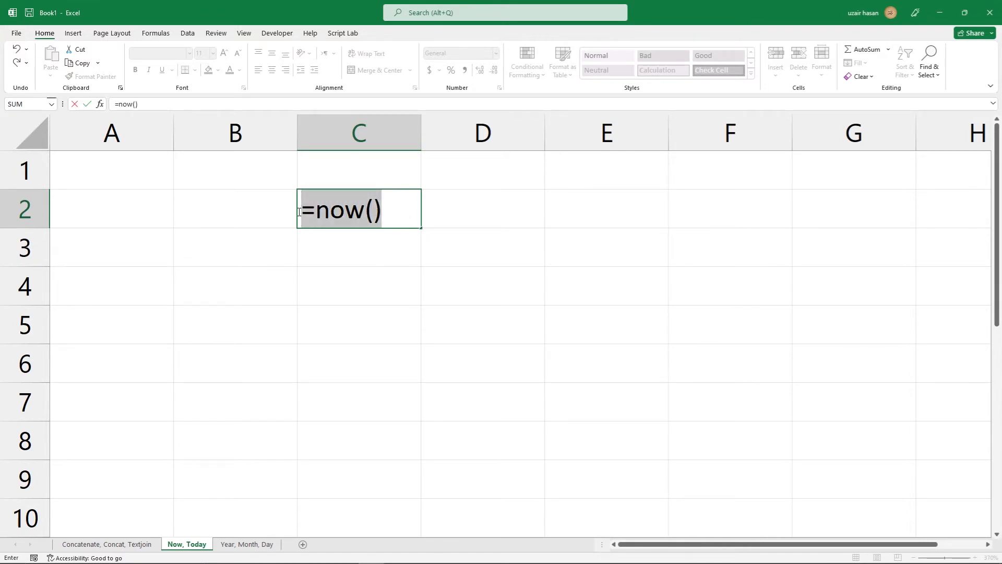
{"action": "key", "text": "Return"}
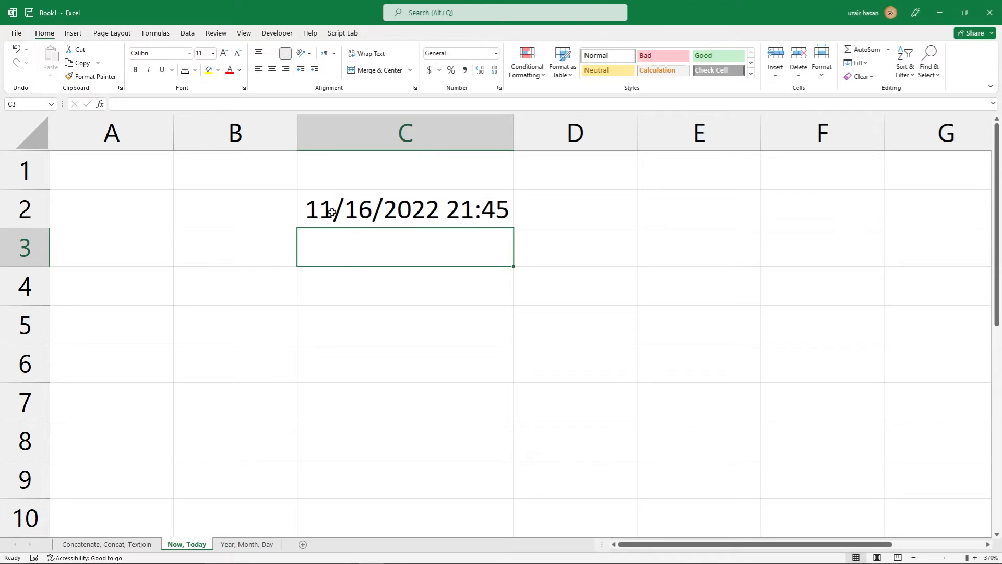
Step: Format cell C2 as a Date using the "March 14, 2012" type
{"action": "left_click", "coordinate": [363, 213]}
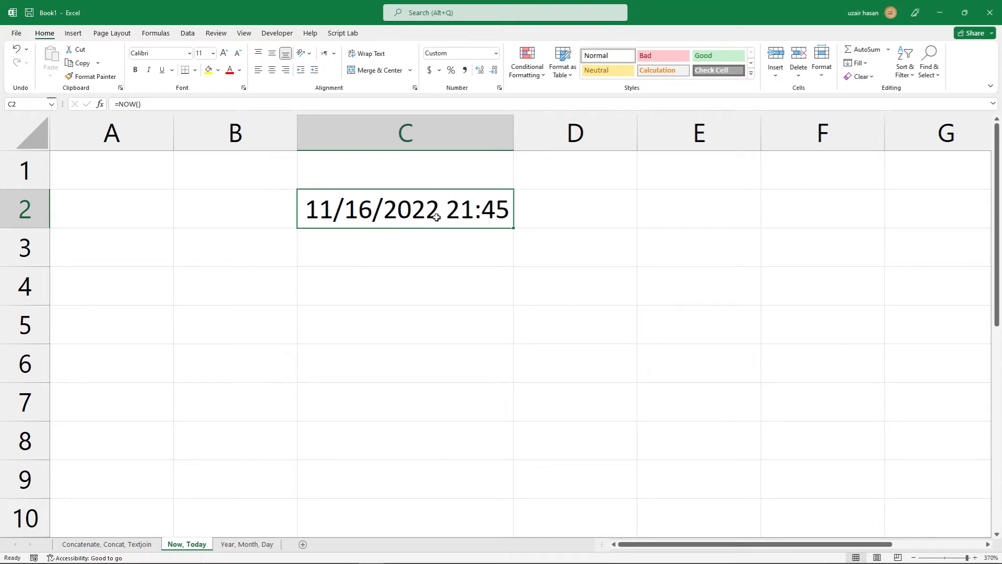
{"action": "right_click", "coordinate": [381, 212]}
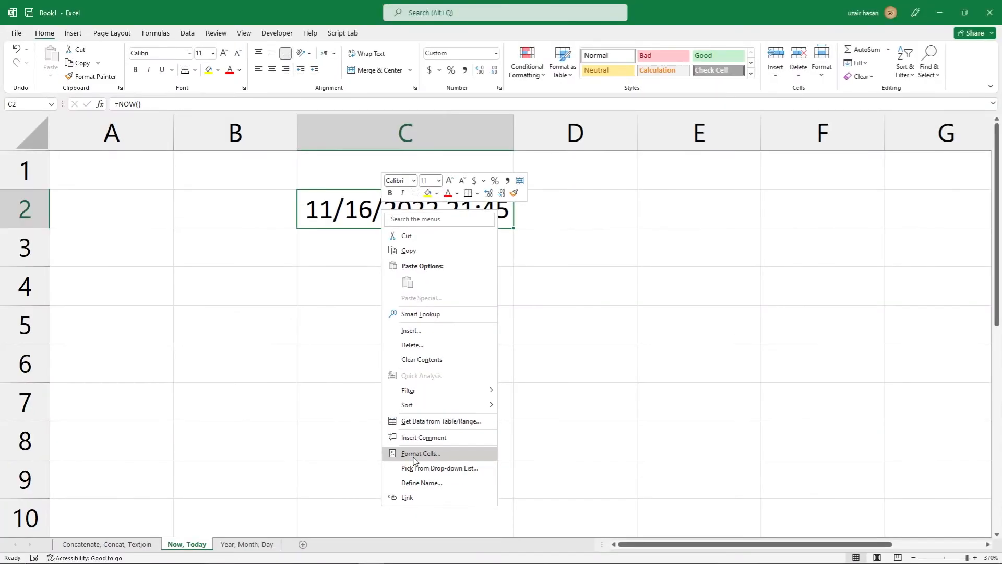
{"action": "left_click", "coordinate": [413, 458]}
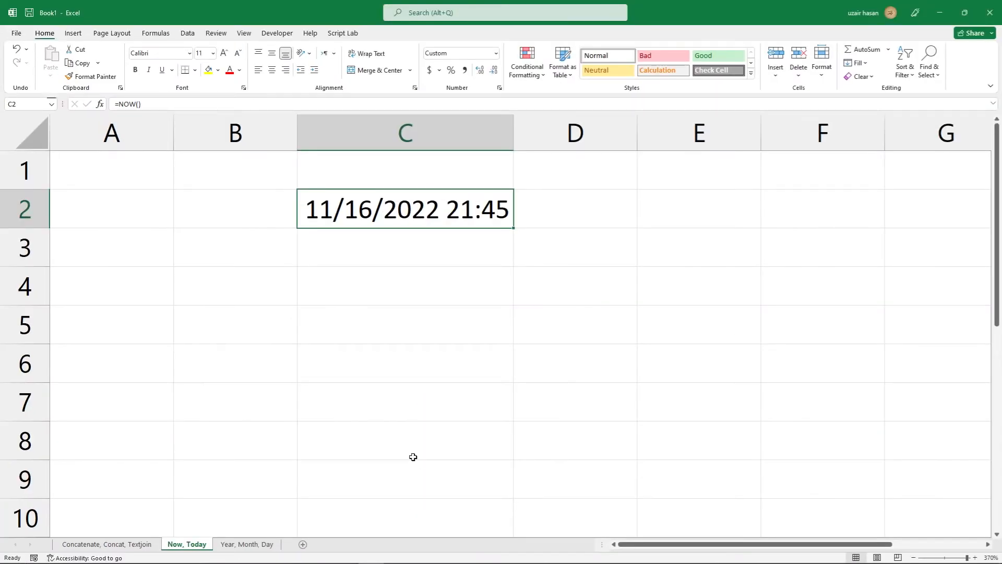
{"action": "left_click_drag", "start_coordinate": [428, 316], "coordinate": [663, 195]}
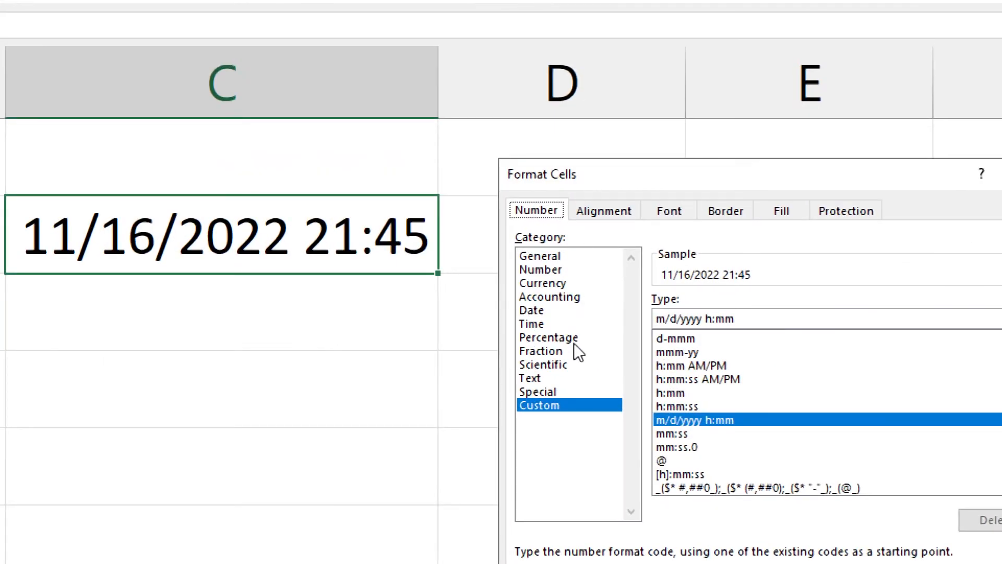
{"action": "left_click", "coordinate": [540, 310]}
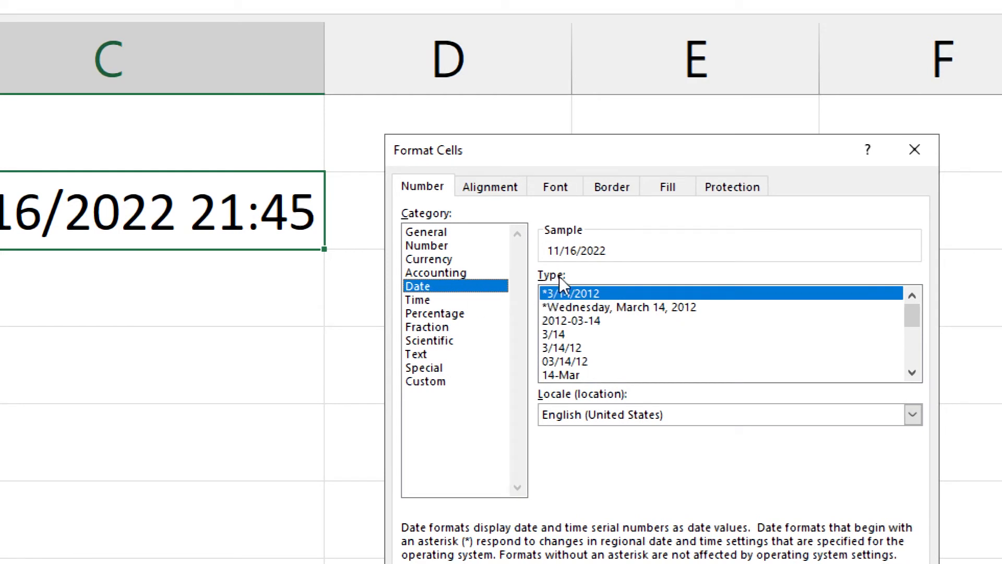
{"action": "left_click", "coordinate": [648, 316]}
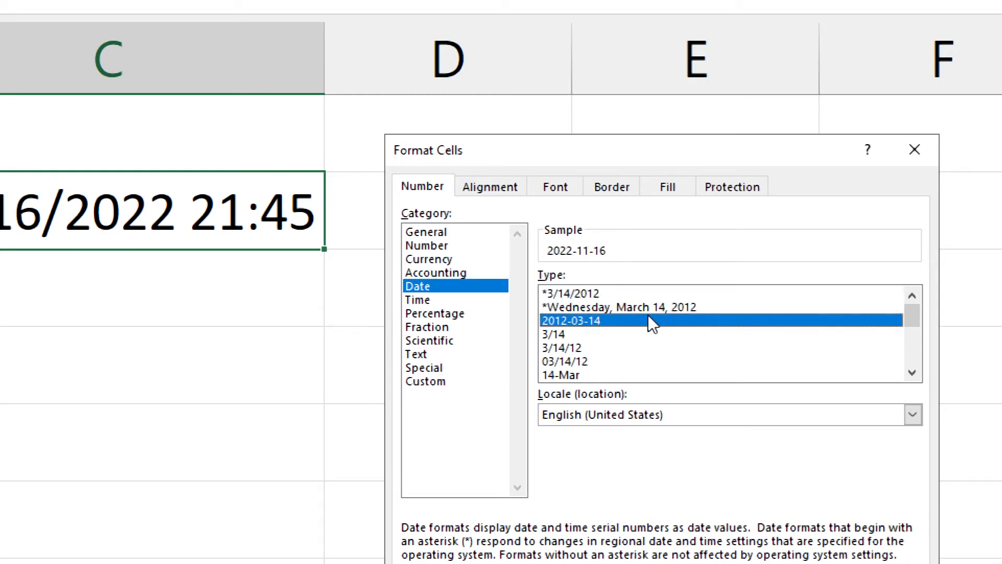
{"action": "scroll", "coordinate": [647, 315], "scroll_direction": "down", "scroll_amount": 1}
{"action": "scroll", "coordinate": [647, 314], "scroll_direction": "down", "scroll_amount": 2}
{"action": "scroll", "coordinate": [647, 315], "scroll_direction": "up", "scroll_amount": 1}
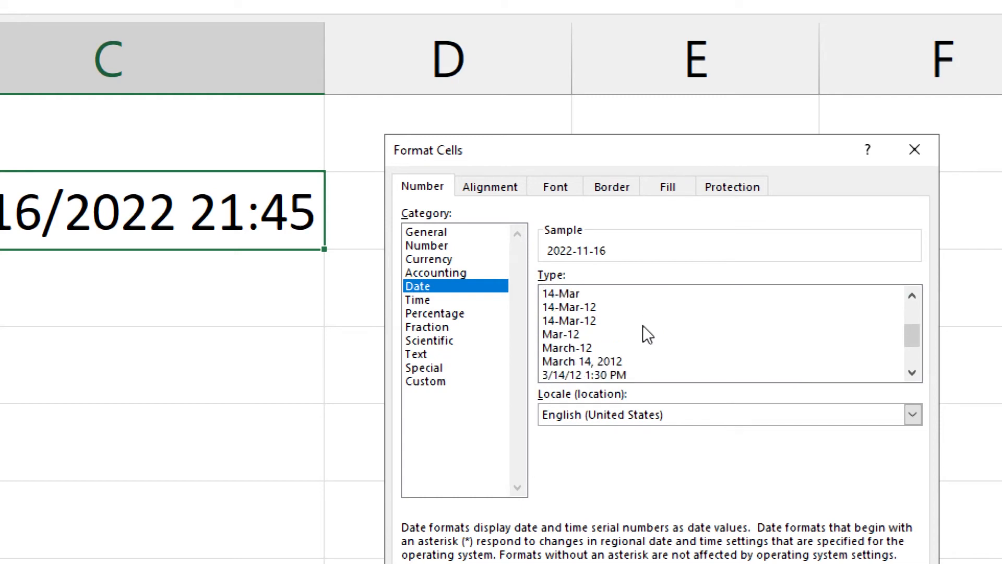
{"action": "left_click", "coordinate": [622, 363]}
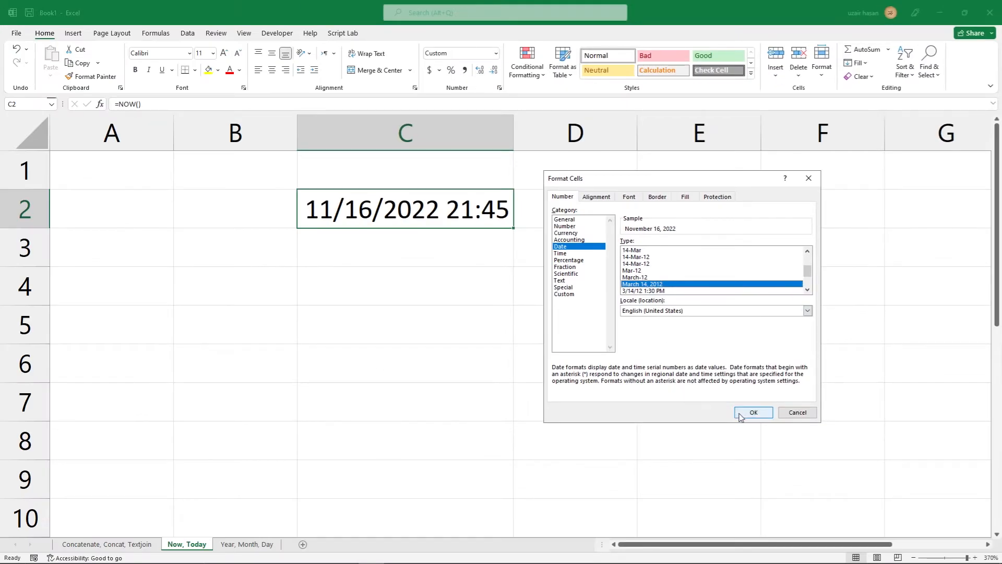
{"action": "left_click", "coordinate": [728, 563]}
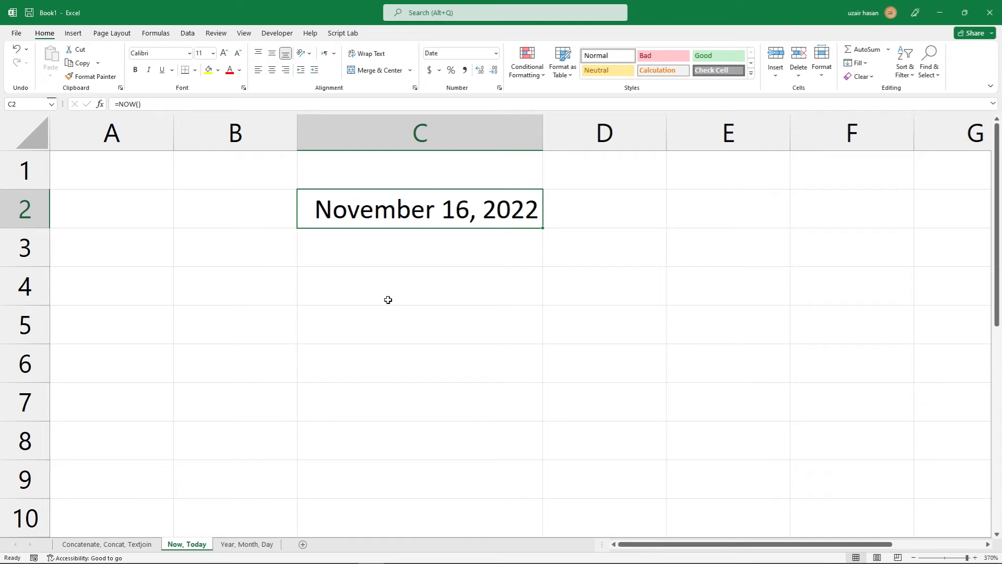
Step: Format cell C2 as a Time using the "1:30 PM" type
{"action": "right_click", "coordinate": [424, 215]}
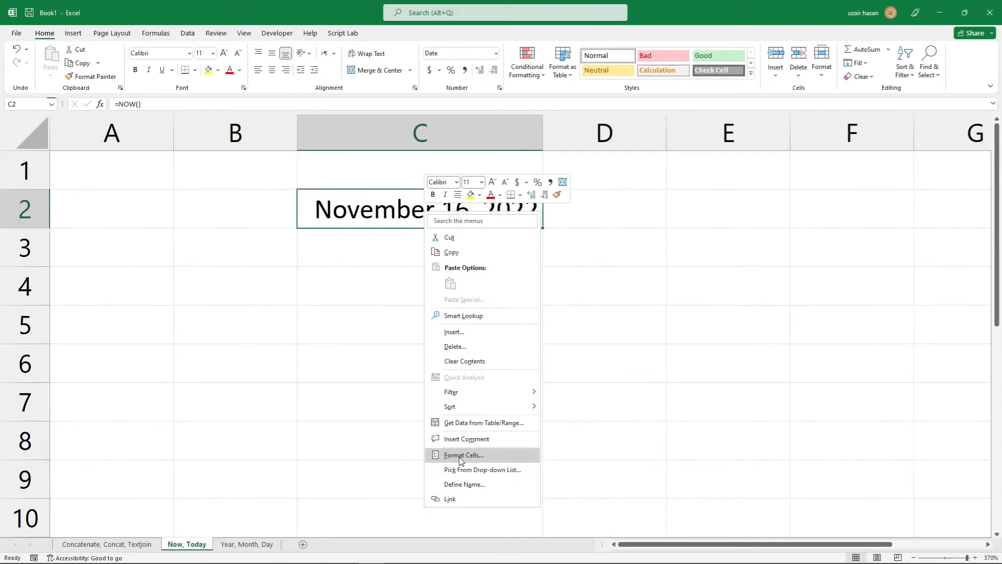
{"action": "left_click", "coordinate": [459, 454]}
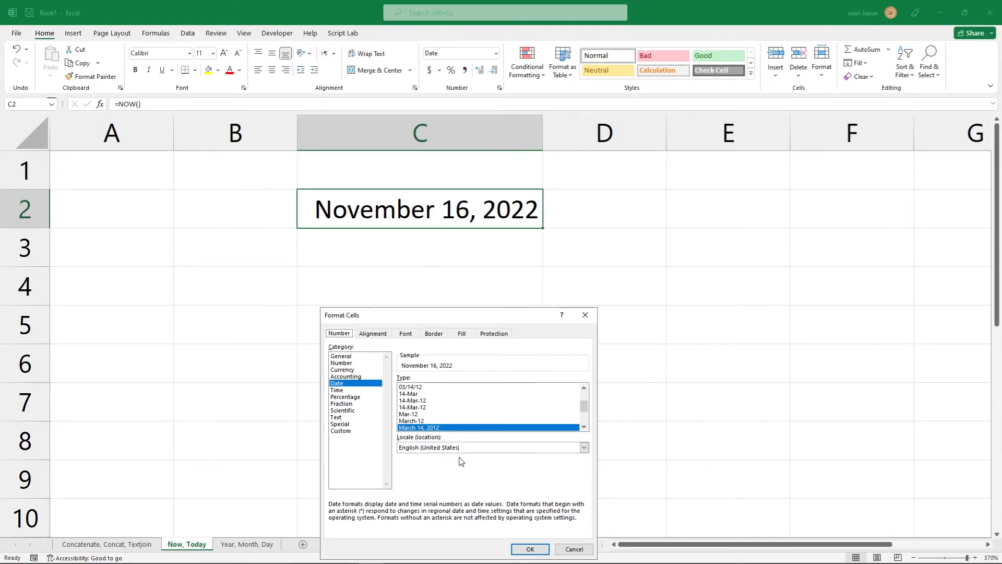
{"action": "left_click_drag", "start_coordinate": [454, 315], "coordinate": [707, 217]}
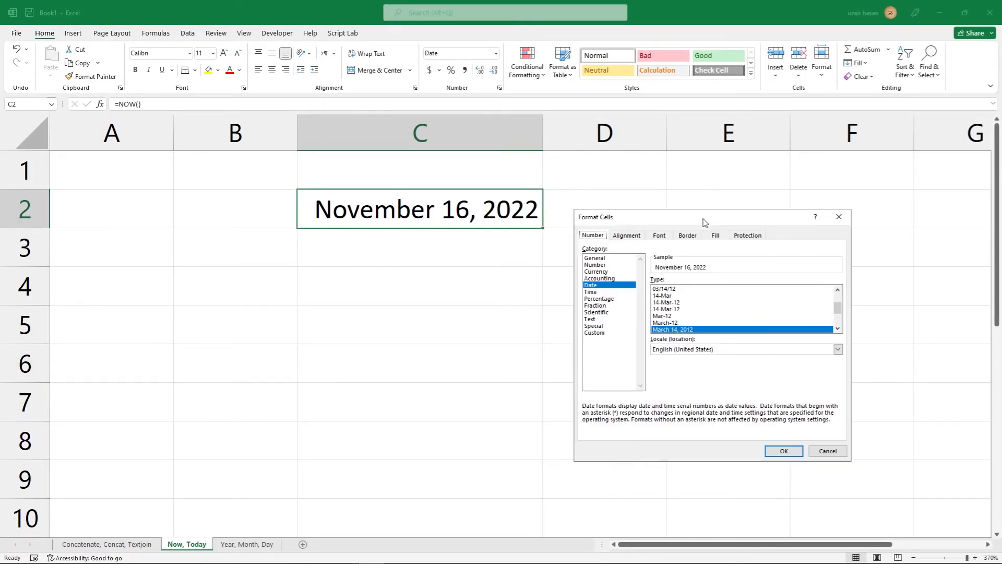
{"action": "left_click", "coordinate": [605, 293]}
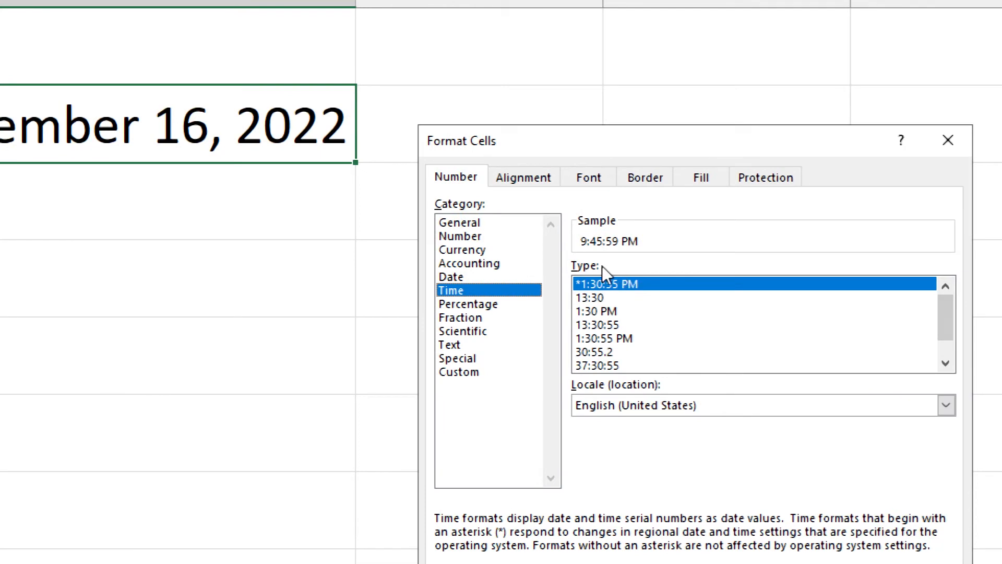
{"action": "left_click", "coordinate": [609, 299]}
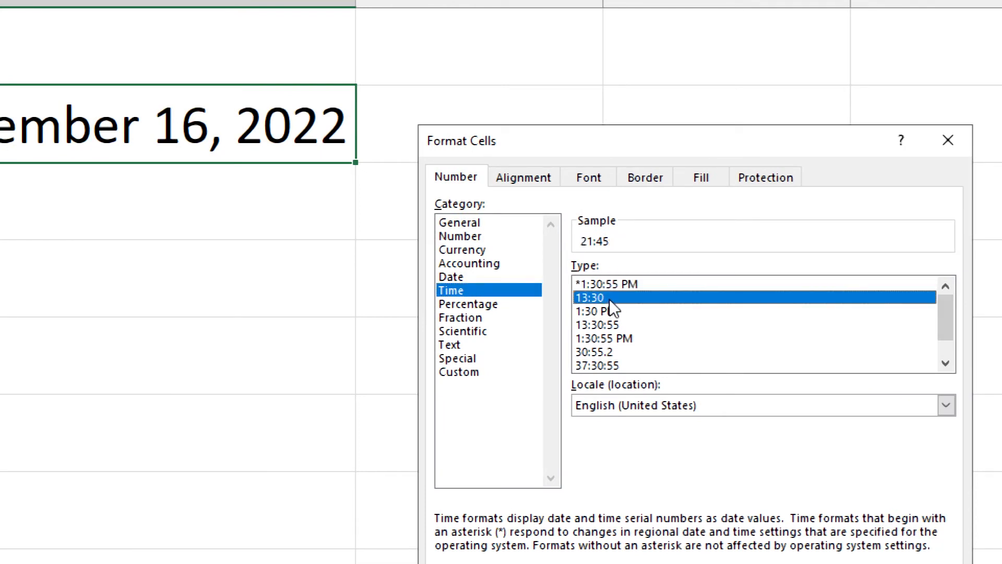
{"action": "left_click", "coordinate": [615, 315]}
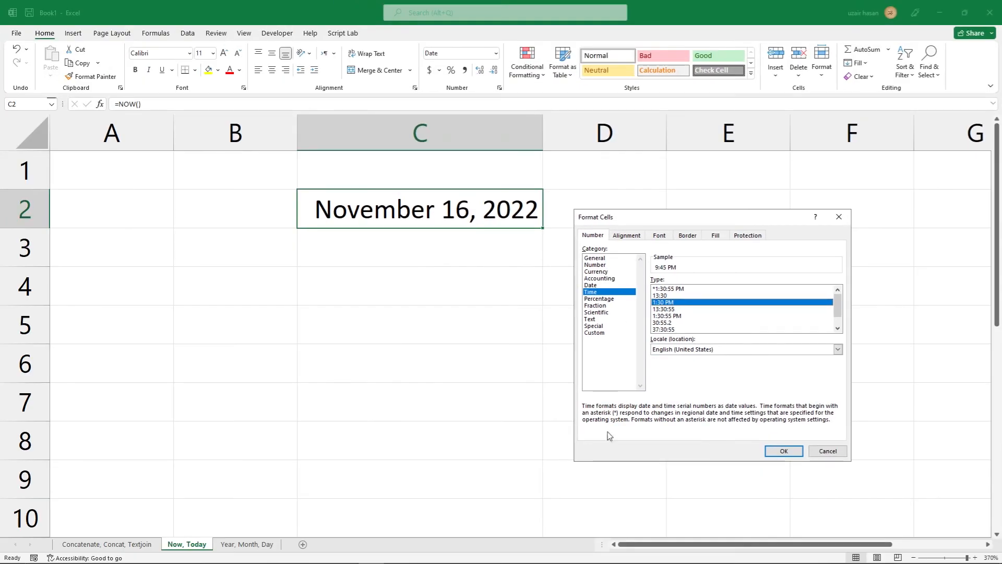
{"action": "left_click", "coordinate": [778, 453]}
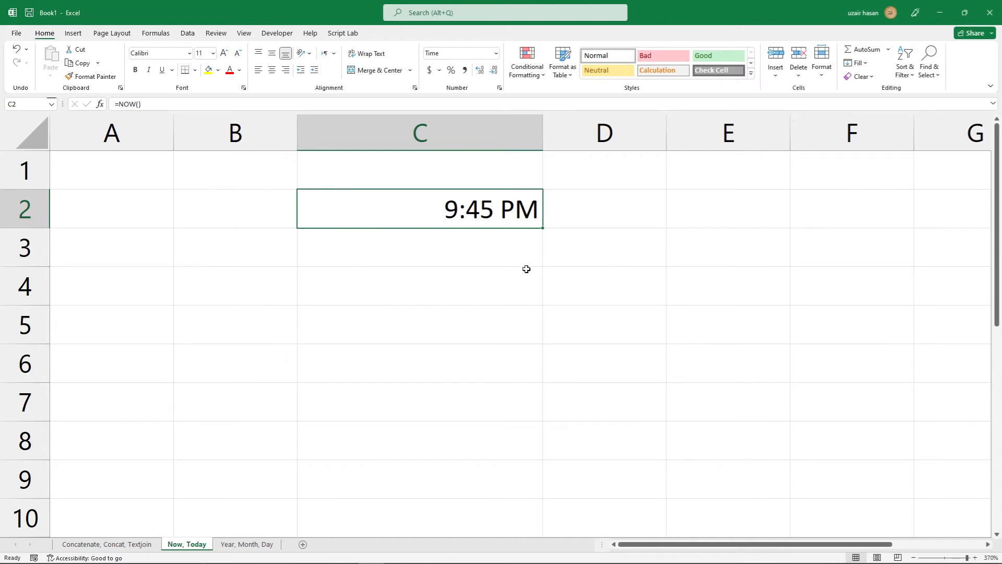
Step: Enter the text "Dynamic" in cell C4
{"action": "left_click", "coordinate": [520, 287]}
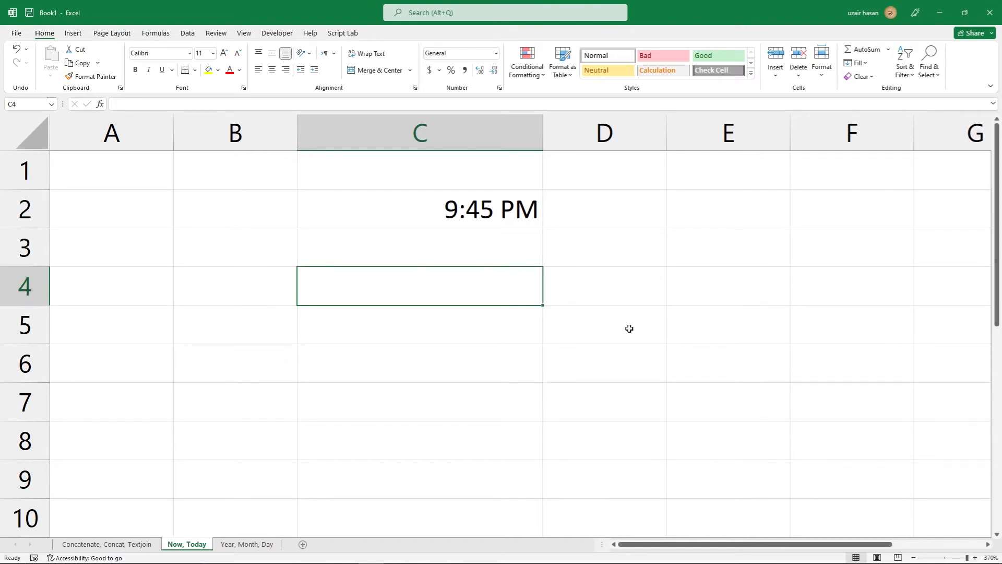
{"action": "type", "text": "Dya"}
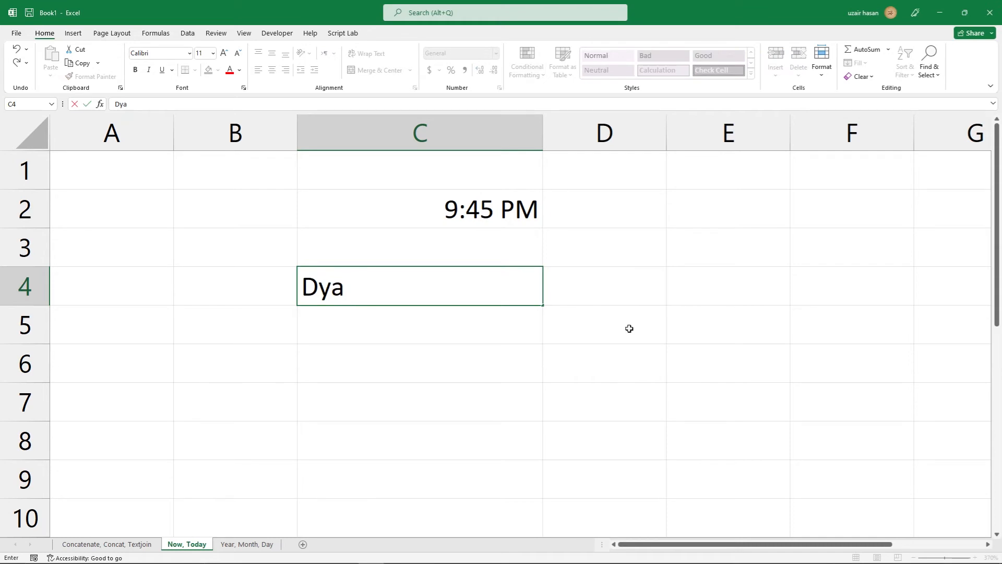
{"action": "key", "text": "BackSpace"}
{"action": "type", "text": "namic"}
{"action": "key", "text": "Return"}
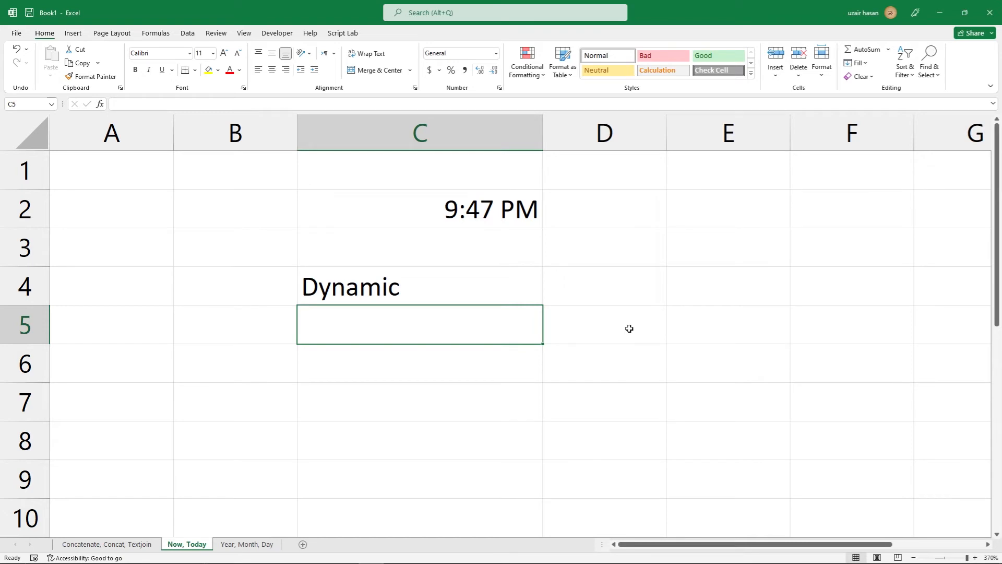
Step: Review the NOW formula in cell C2, leaving the formula as it is
{"action": "left_click", "coordinate": [403, 222]}
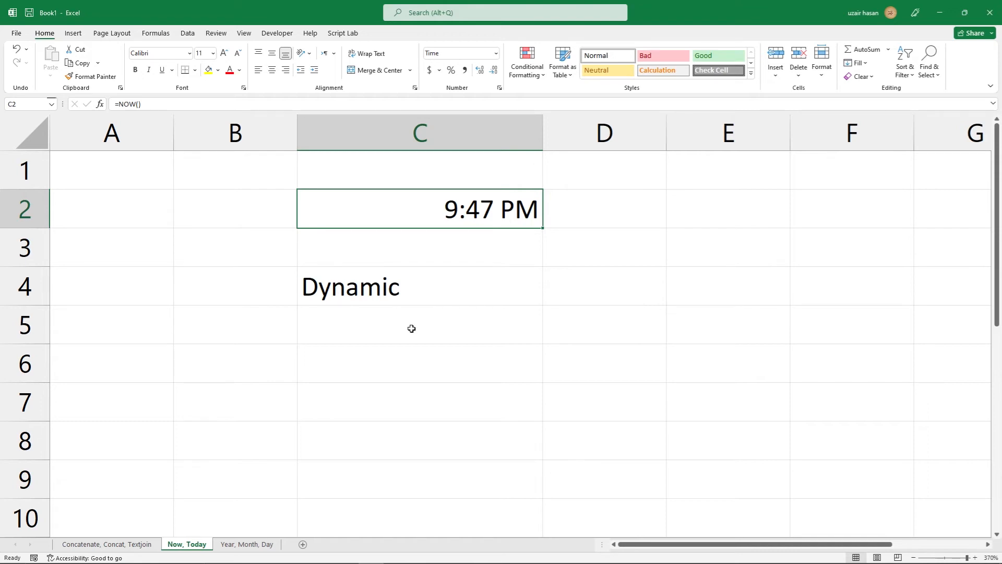
{"action": "double_click", "coordinate": [416, 214]}
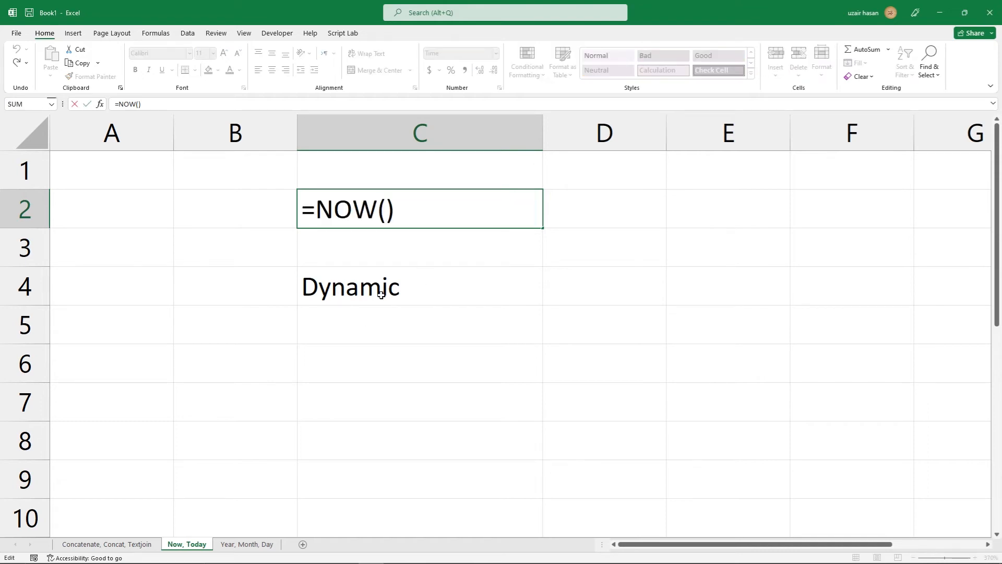
{"action": "key", "text": "Return"}
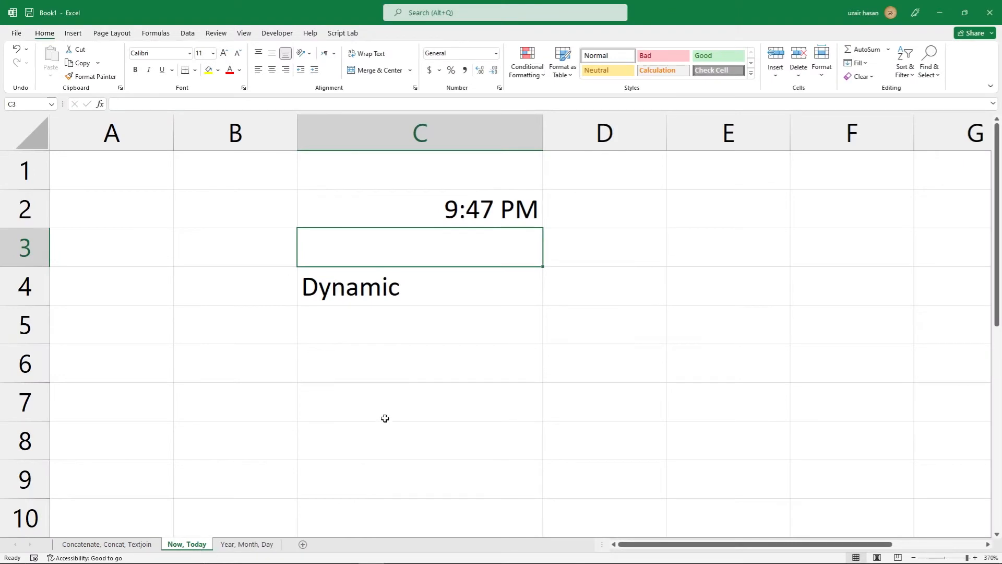
Step: Enter the formula =TODAY() in cell C6
{"action": "left_click", "coordinate": [576, 199]}
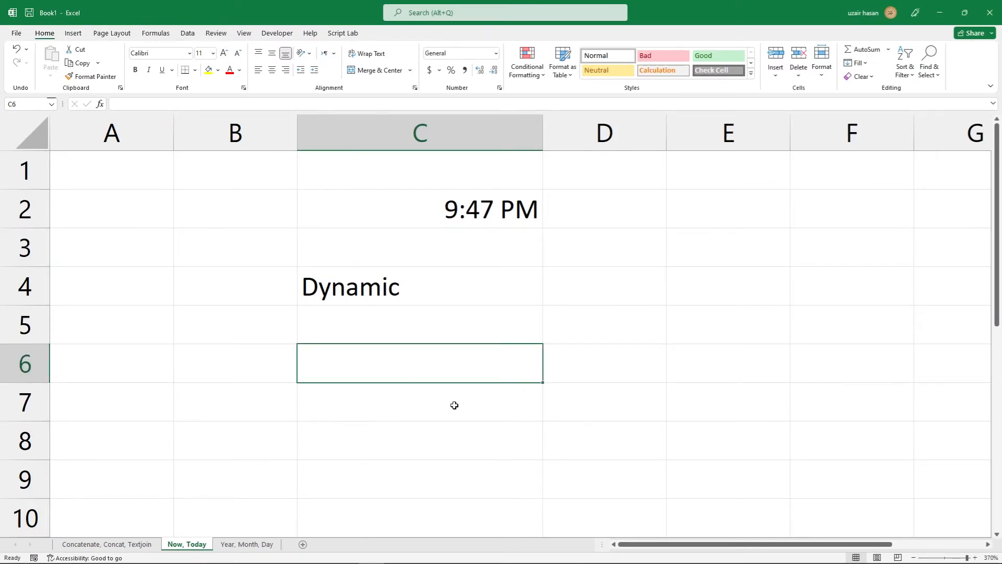
{"action": "type", "text": "=toda"}
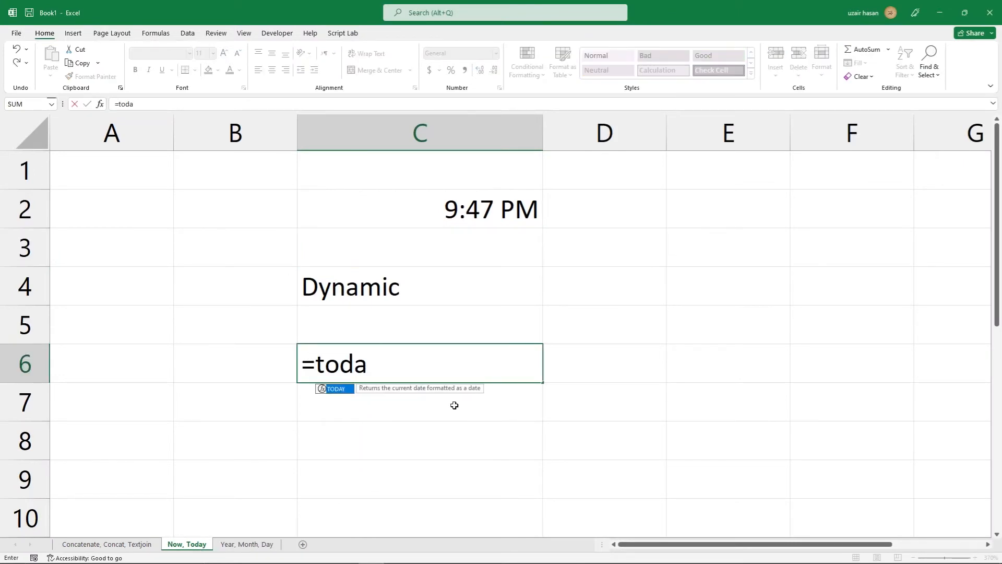
{"action": "type", "text": "y("}
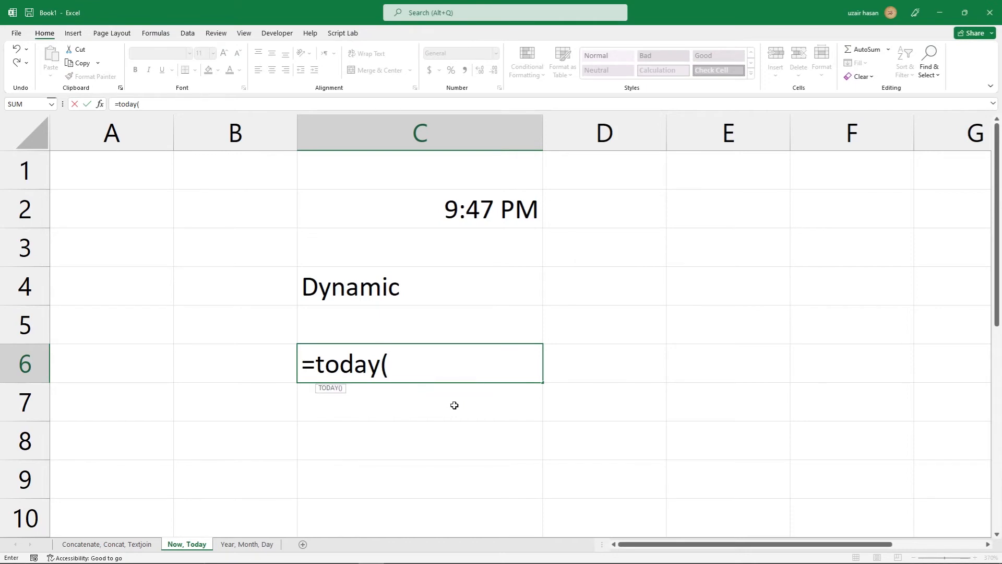
{"action": "type", "text": ")"}
{"action": "left_click_drag", "start_coordinate": [428, 371], "coordinate": [275, 374]}
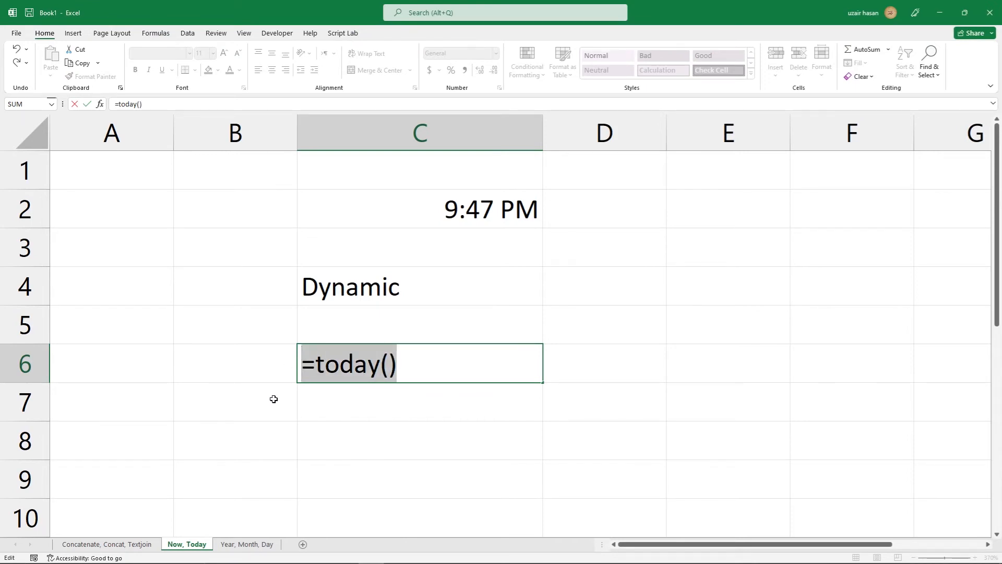
{"action": "key", "text": "Return"}
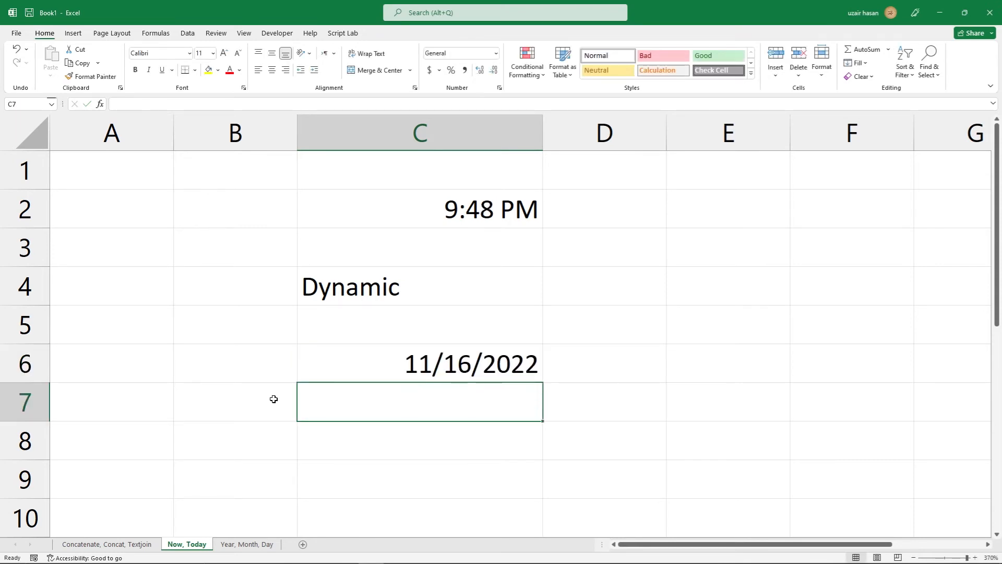
Step: Review the "Dynamic" note in C4 and the TODAY formula in cell C6, leaving both as they are
{"action": "left_click", "coordinate": [439, 367]}
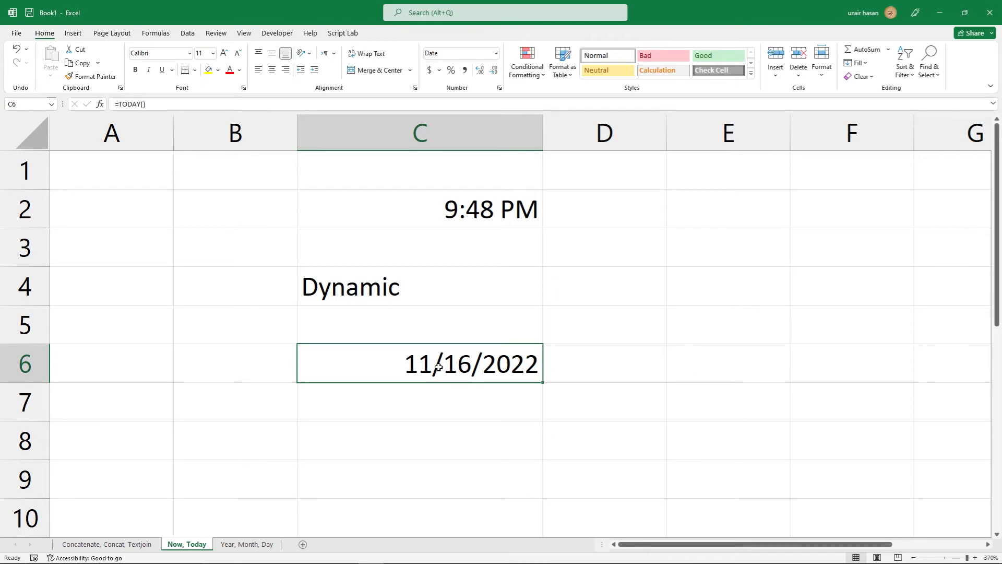
{"action": "left_click", "coordinate": [363, 298]}
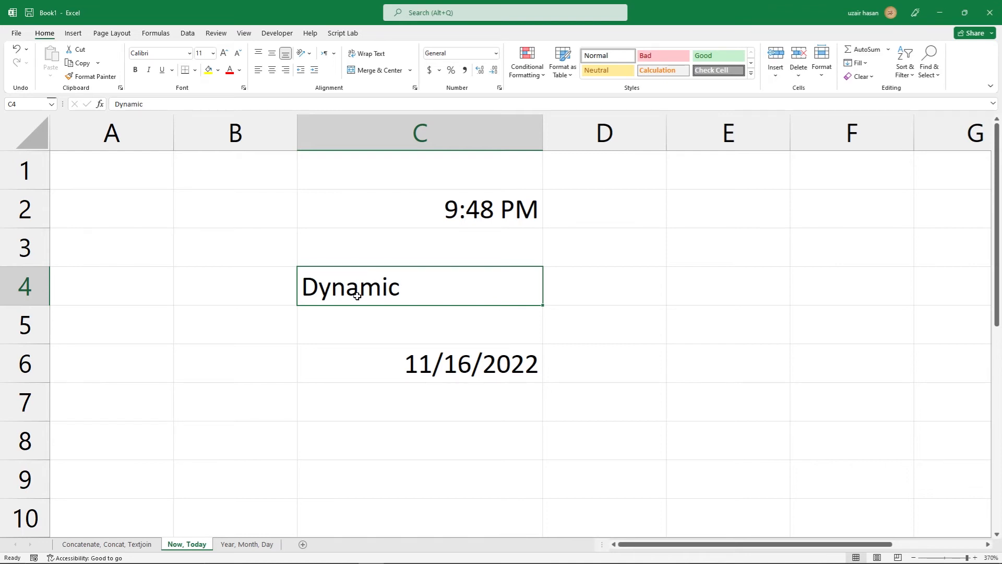
{"action": "left_click", "coordinate": [376, 373]}
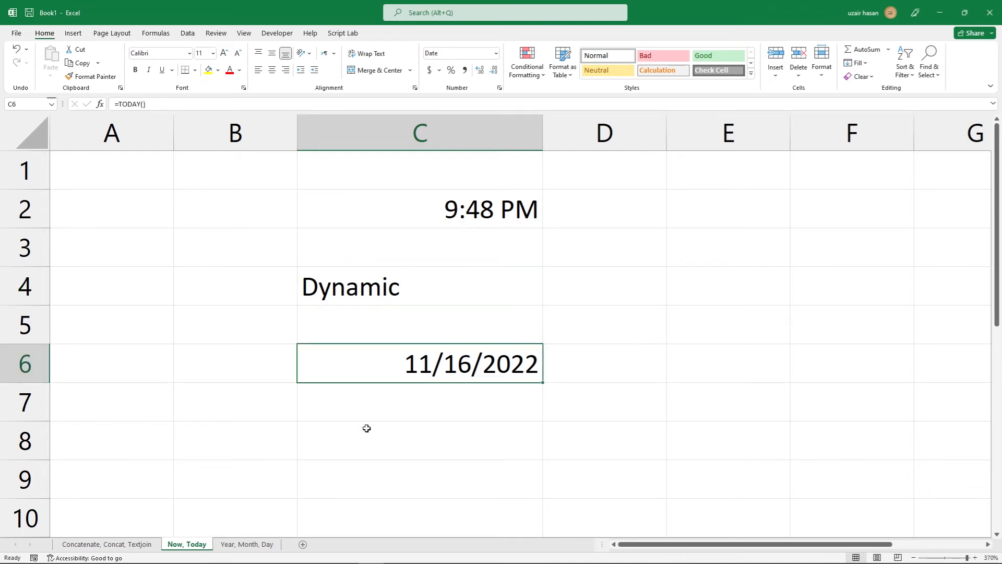
{"action": "double_click", "coordinate": [417, 363]}
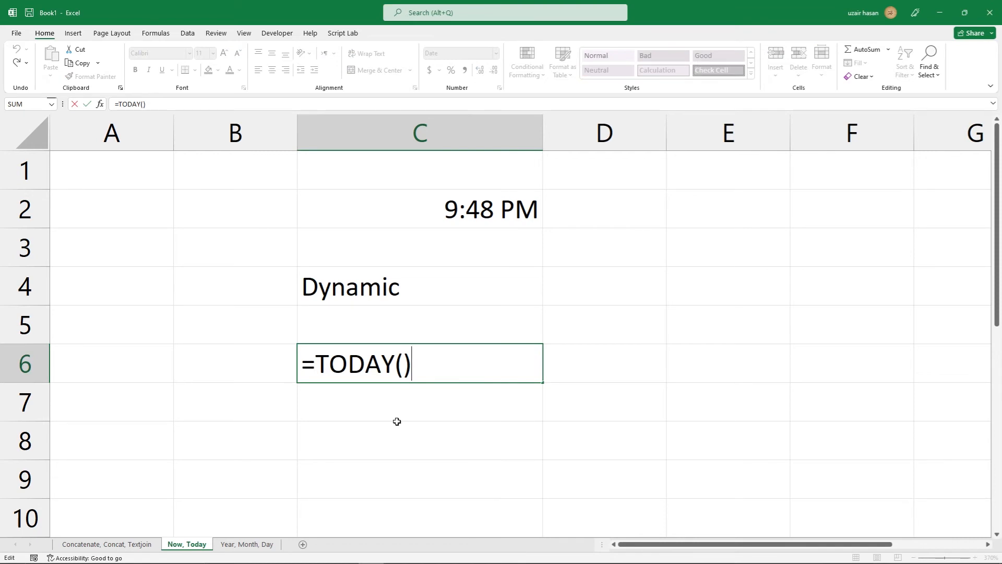
{"action": "key", "text": "Return"}
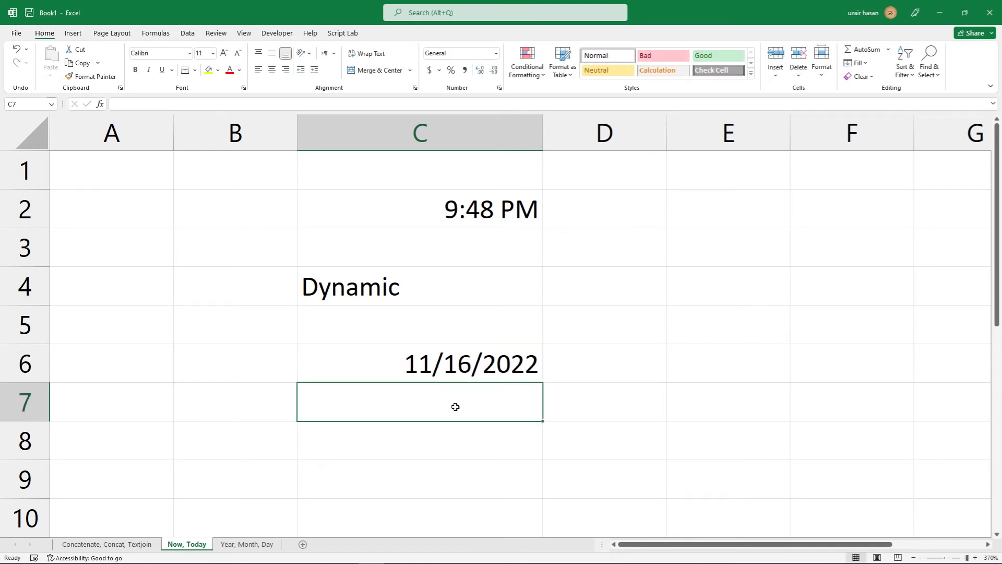
Step: Format cell C6 as a Date using the "14-Mar-2012" type
{"action": "left_click", "coordinate": [498, 365]}
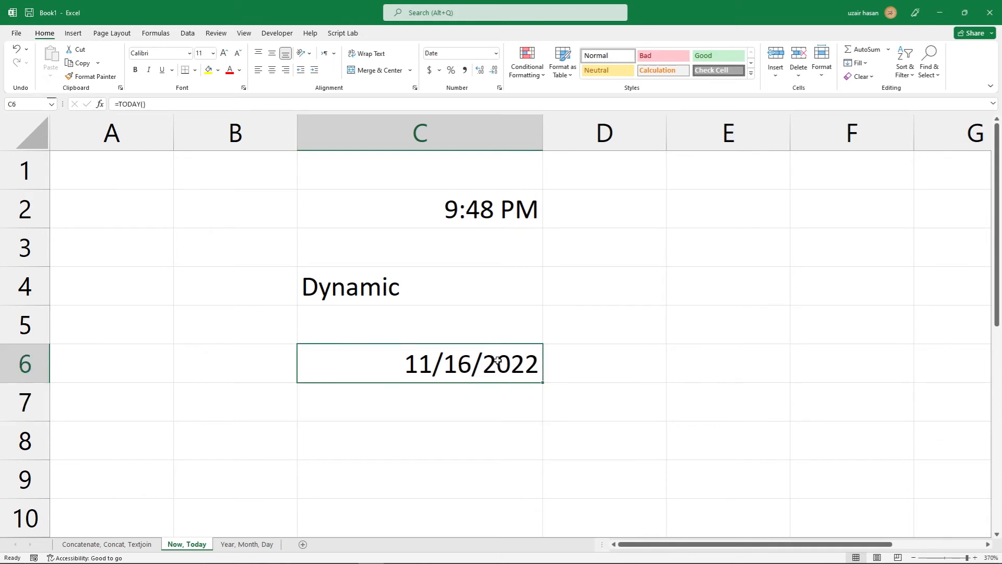
{"action": "right_click", "coordinate": [412, 366]}
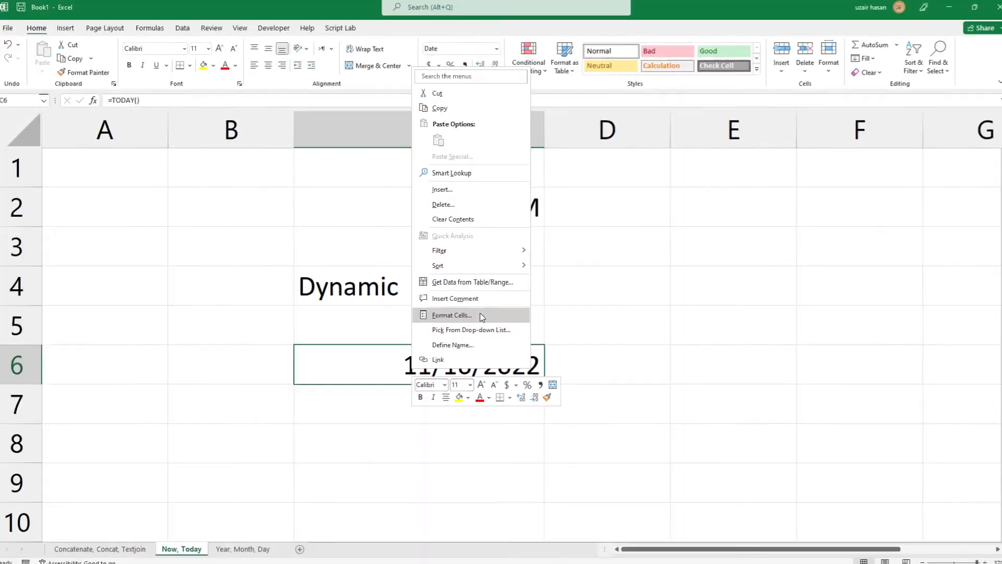
{"action": "left_click", "coordinate": [481, 316]}
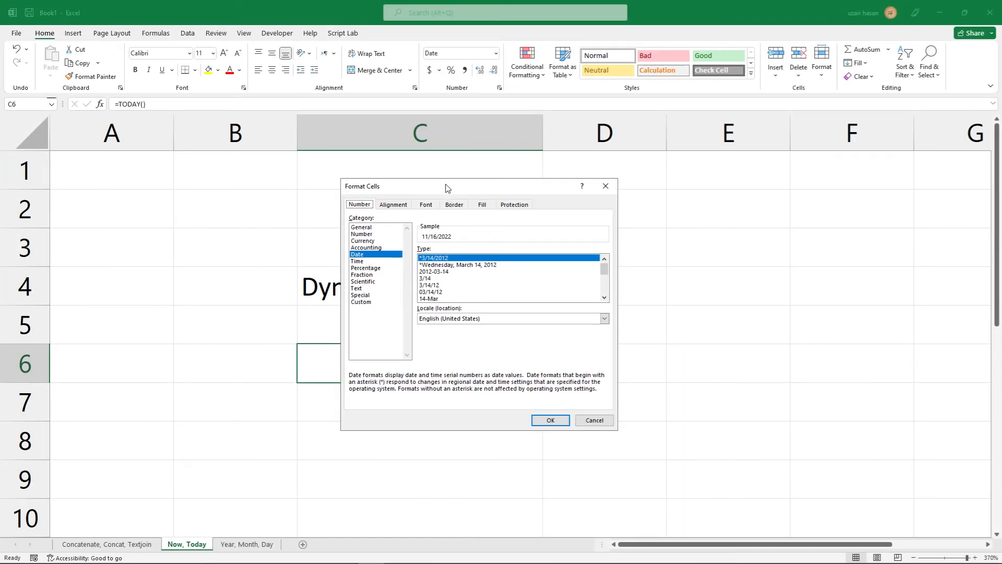
{"action": "left_click_drag", "start_coordinate": [447, 186], "coordinate": [687, 178]}
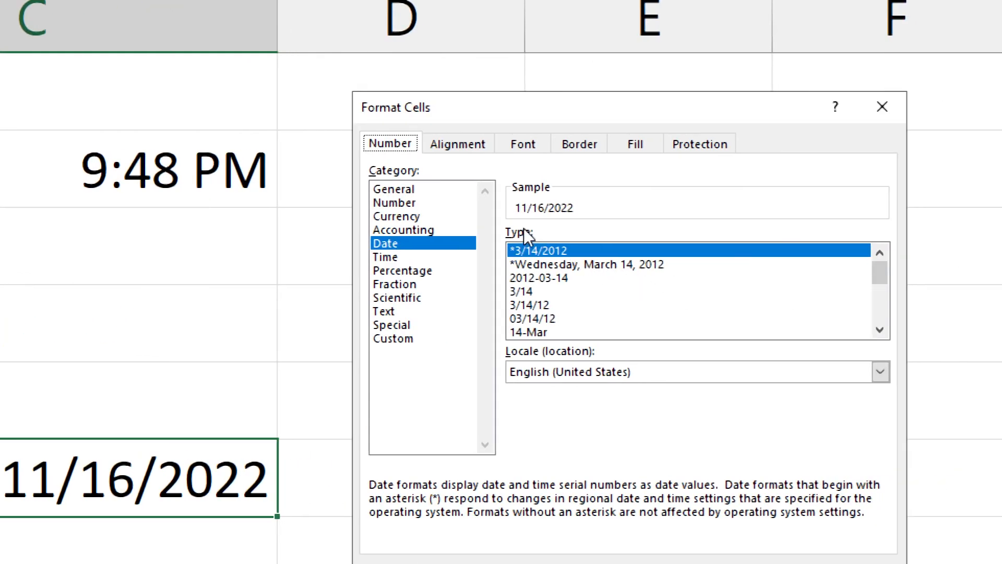
{"action": "left_click", "coordinate": [547, 264]}
{"action": "scroll", "coordinate": [548, 265], "scroll_direction": "down", "scroll_amount": 2}
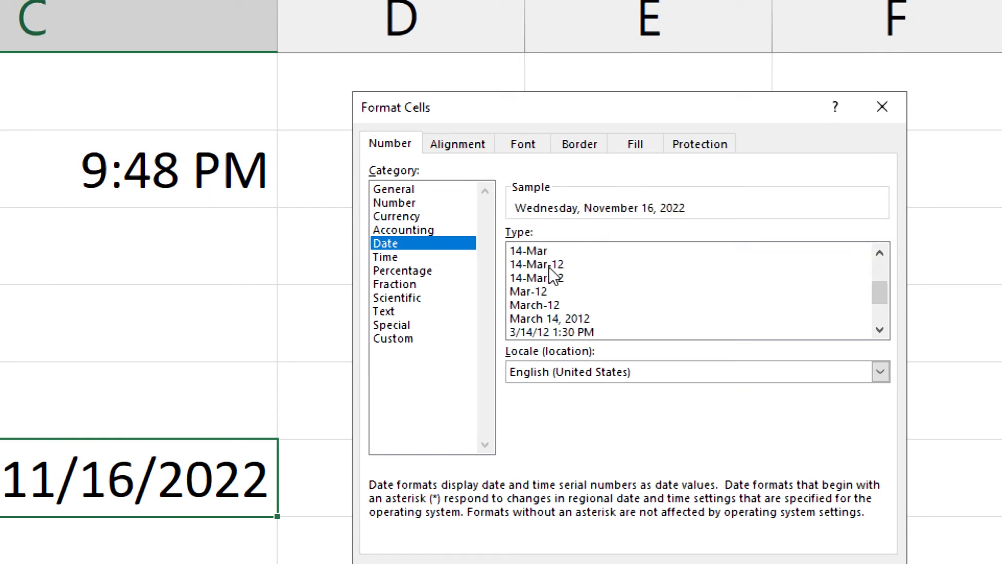
{"action": "scroll", "coordinate": [549, 267], "scroll_direction": "down", "scroll_amount": 2}
{"action": "left_click", "coordinate": [563, 332]}
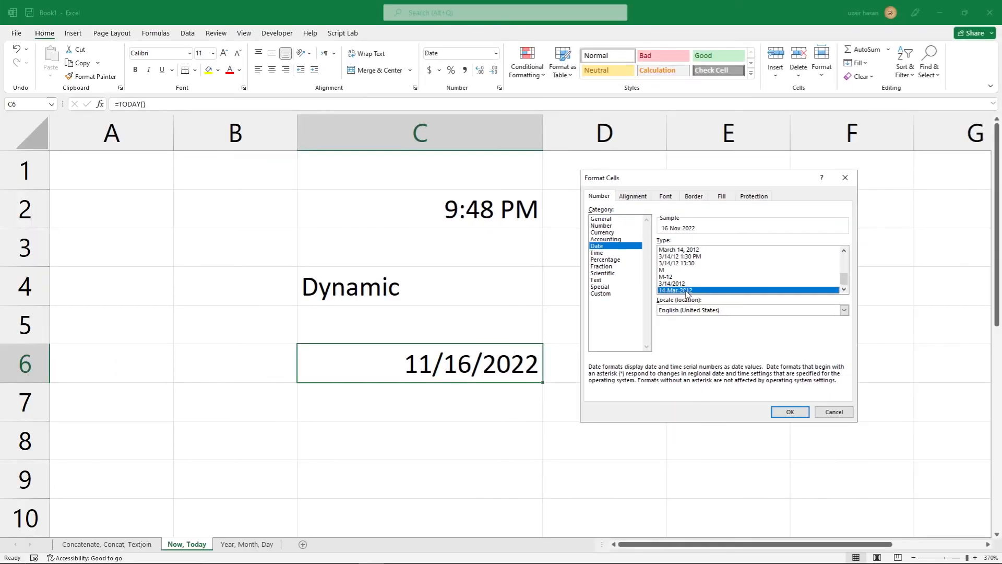
{"action": "left_click", "coordinate": [780, 415]}
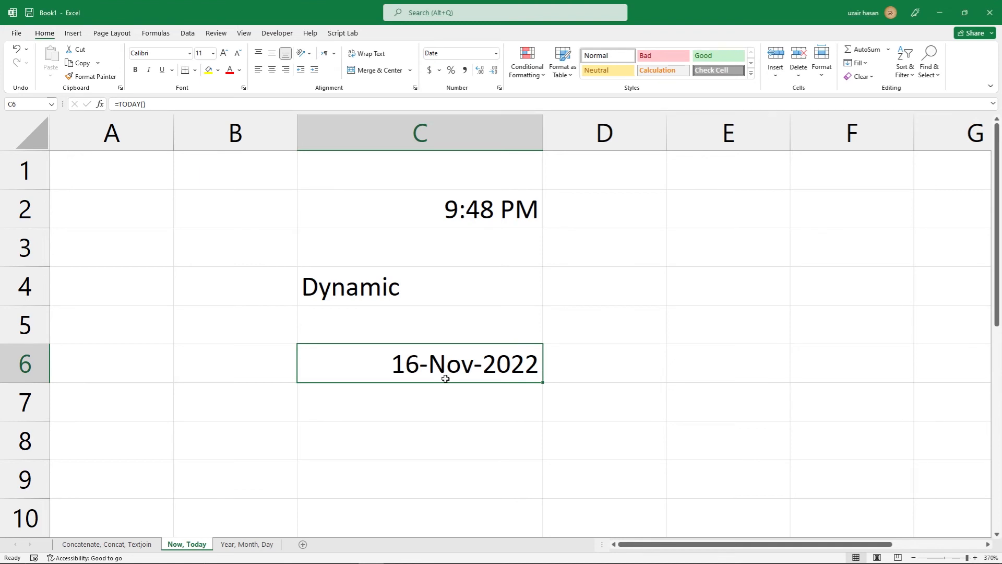
Step: Compare the NOW formula in C2 with the TODAY formula in C6, keeping both formulas
{"action": "double_click", "coordinate": [438, 207]}
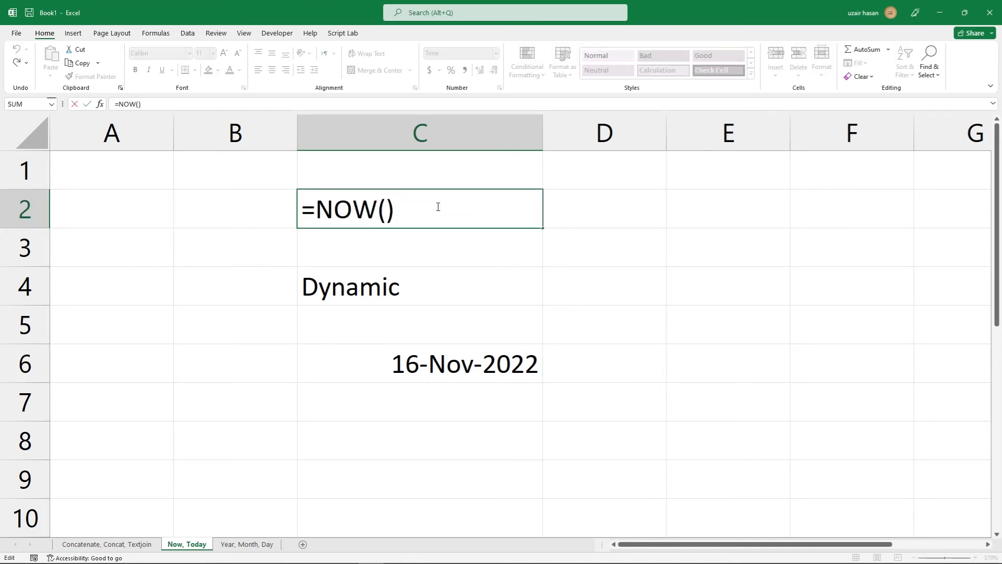
{"action": "key", "text": "Return"}
{"action": "left_click", "coordinate": [430, 358]}
{"action": "double_click", "coordinate": [432, 358]}
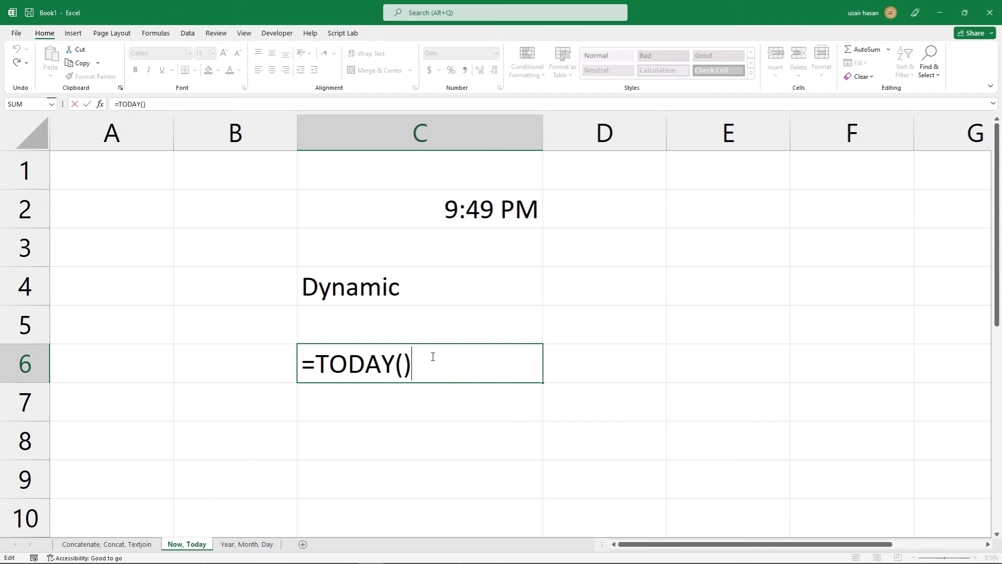
{"action": "key", "text": "Return"}
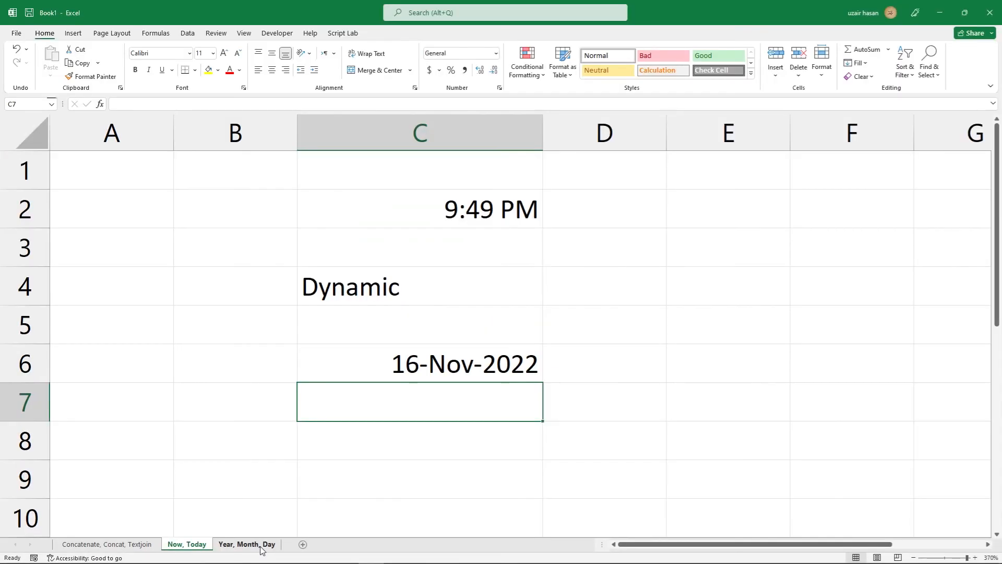
Step: On the "Year, Month, Day" sheet, enter the formula =TODAY() in cell B3 and widen column B slightly
{"action": "left_click", "coordinate": [291, 546]}
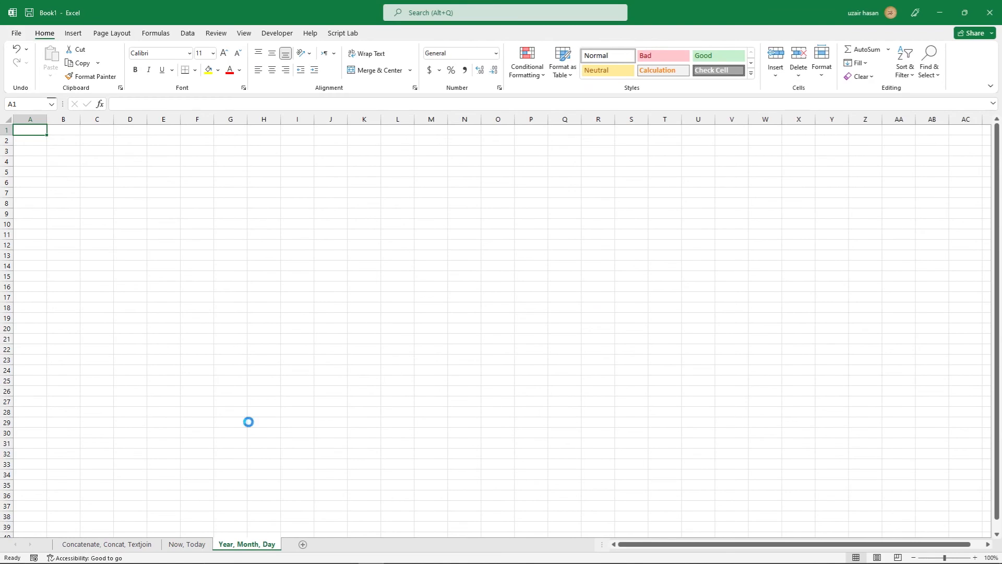
{"action": "scroll", "coordinate": [248, 424], "scroll_direction": "up", "scroll_amount": 12}
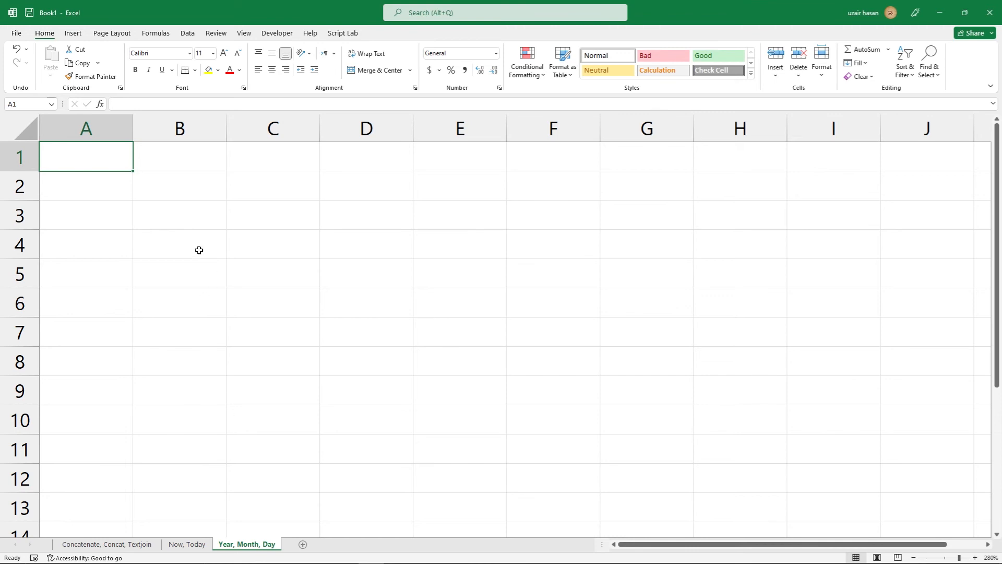
{"action": "left_click", "coordinate": [191, 224]}
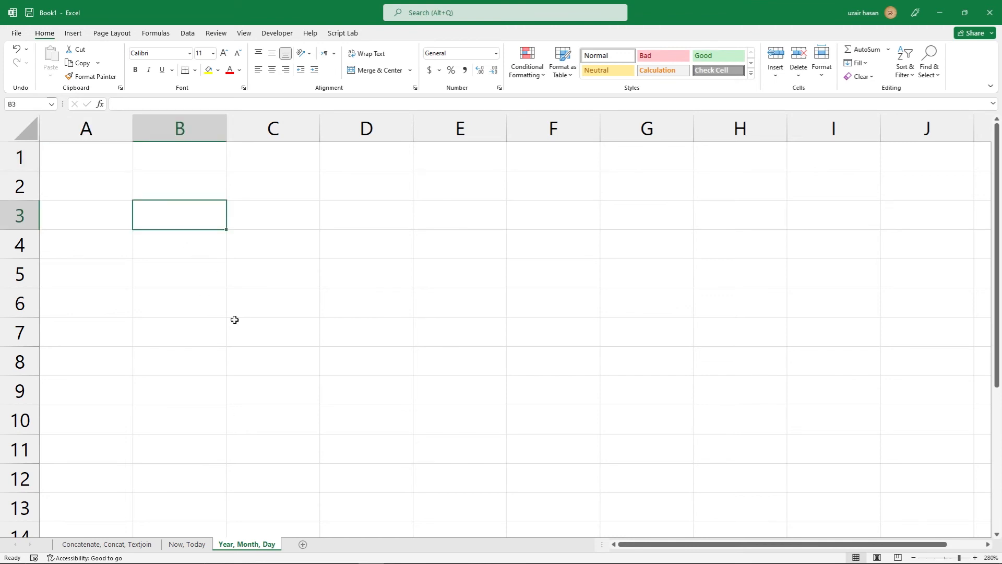
{"action": "type", "text": "=toda"}
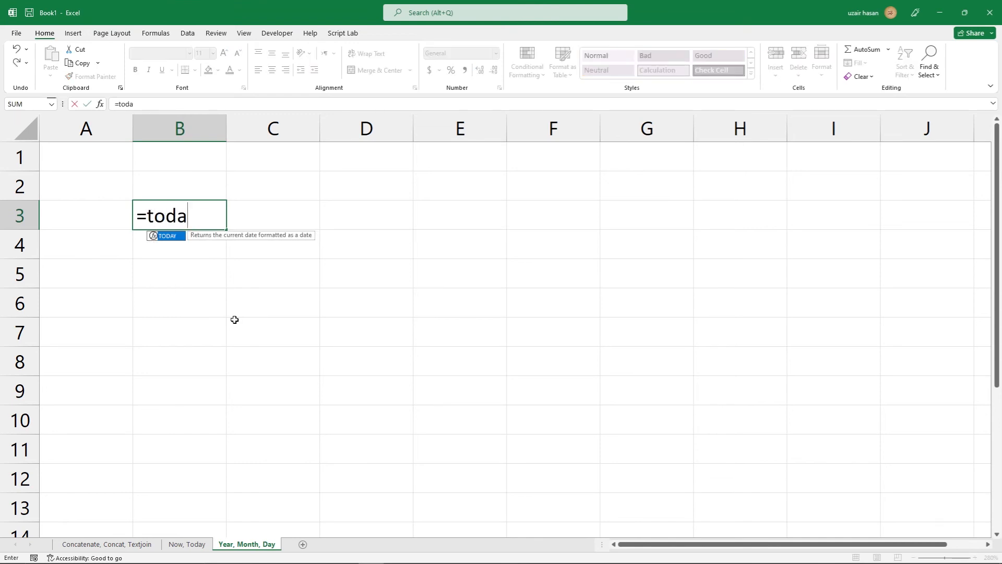
{"action": "type", "text": "y()"}
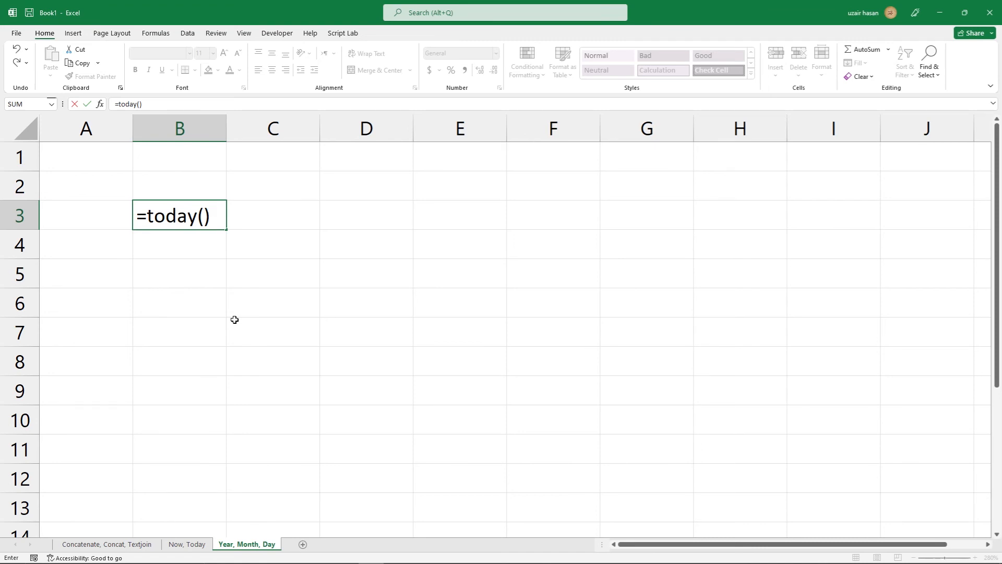
{"action": "key", "text": "Return"}
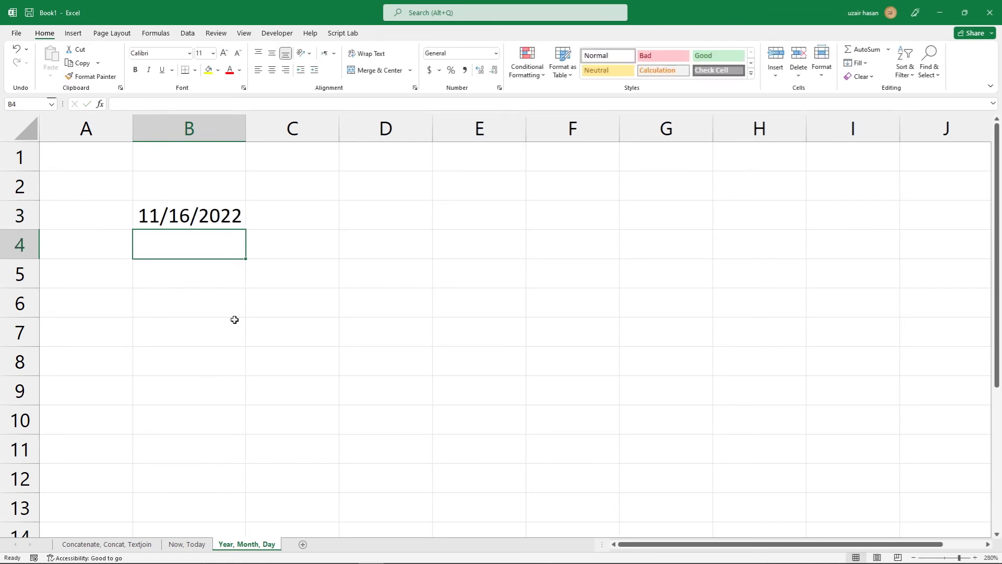
{"action": "left_click", "coordinate": [237, 211]}
{"action": "left_click_drag", "start_coordinate": [245, 130], "coordinate": [275, 131]}
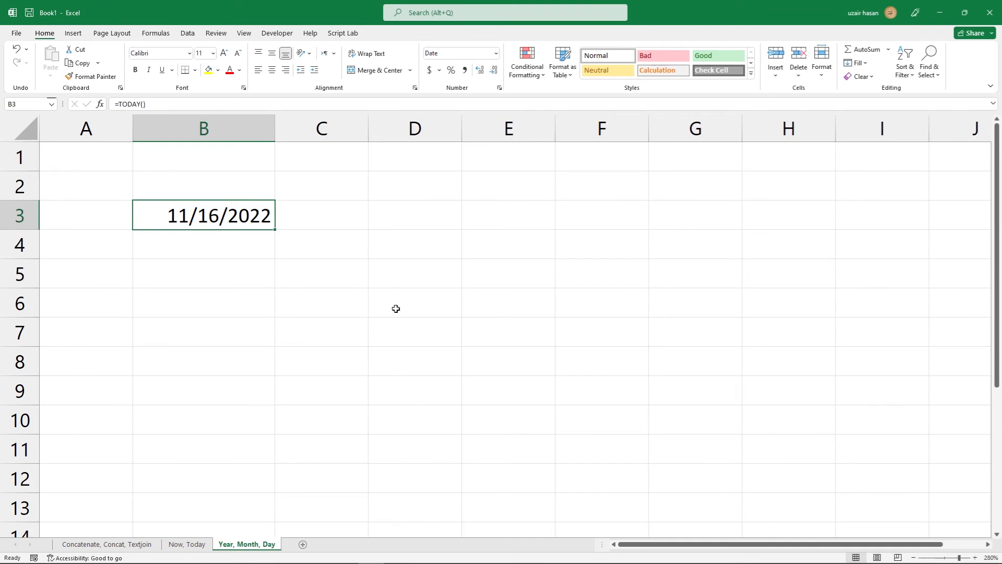
Step: Enter the formula =YEAR(B3) in cell D3 to extract the year from the date in B3
{"action": "left_click", "coordinate": [414, 220]}
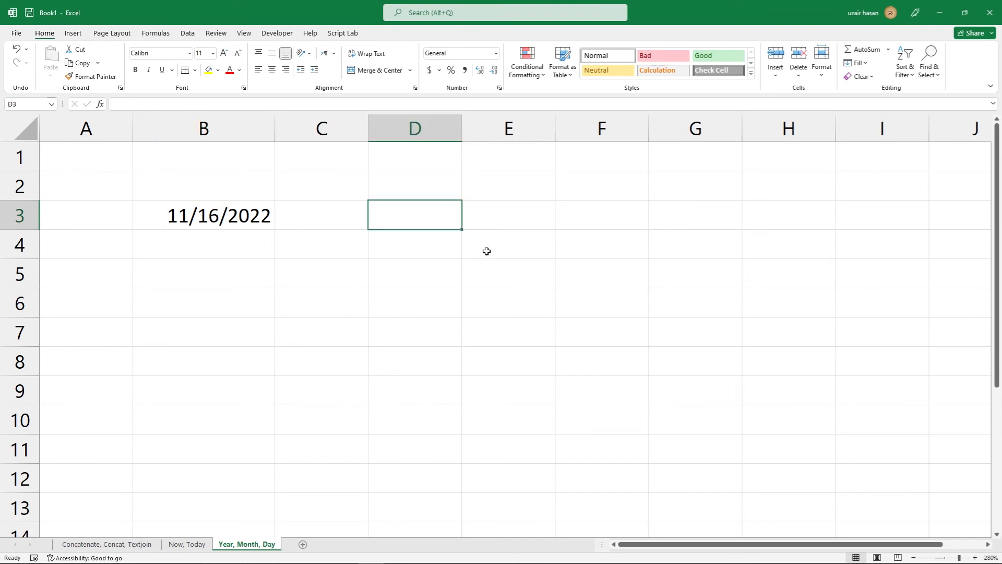
{"action": "type", "text": "=year"}
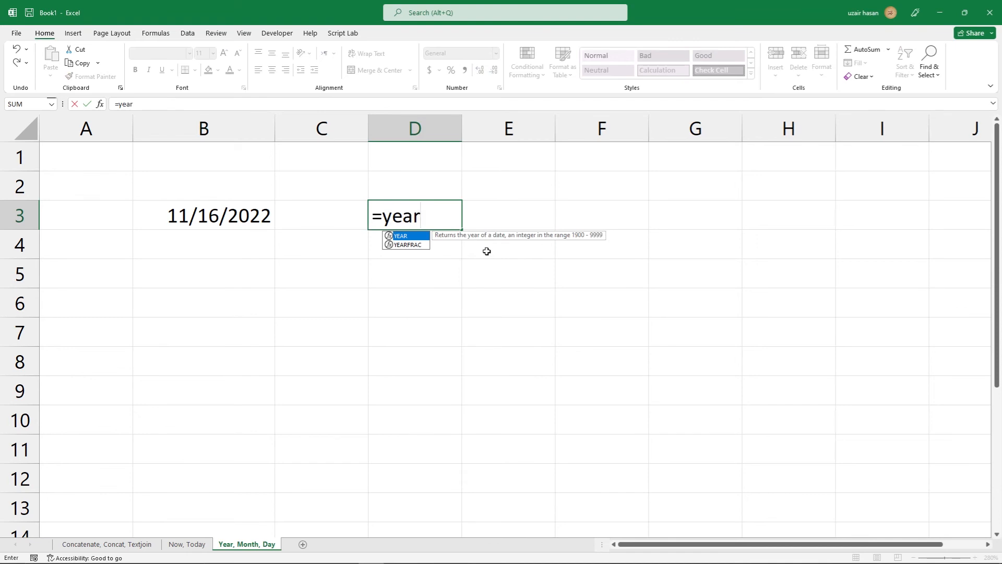
{"action": "type", "text": "("}
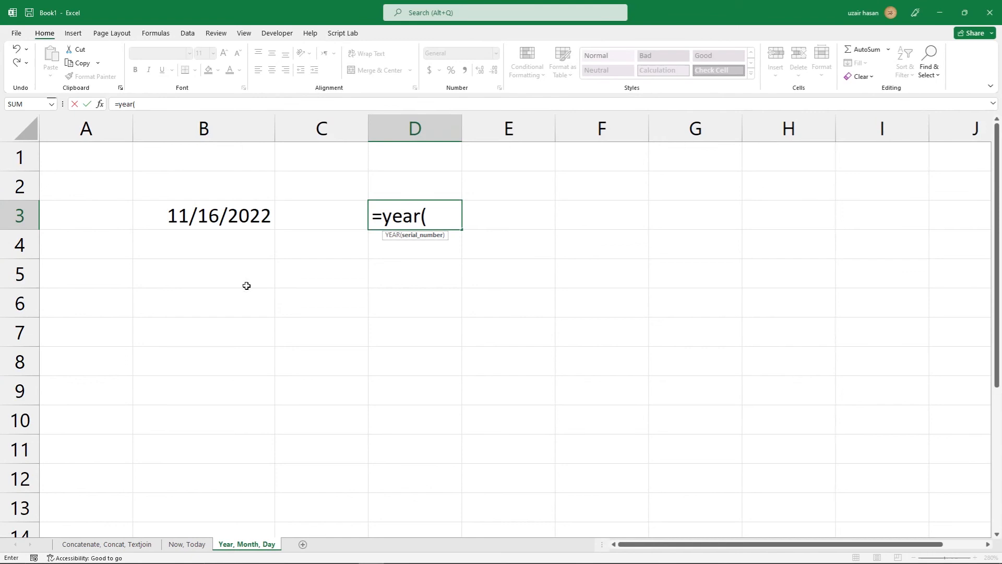
{"action": "left_click", "coordinate": [238, 219]}
{"action": "type", "text": ")"}
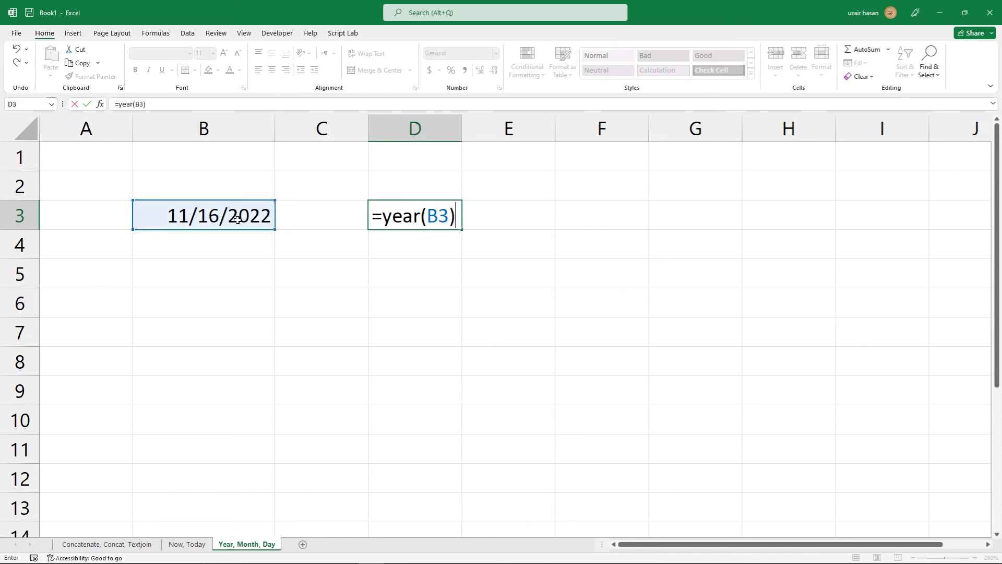
{"action": "key", "text": "Return"}
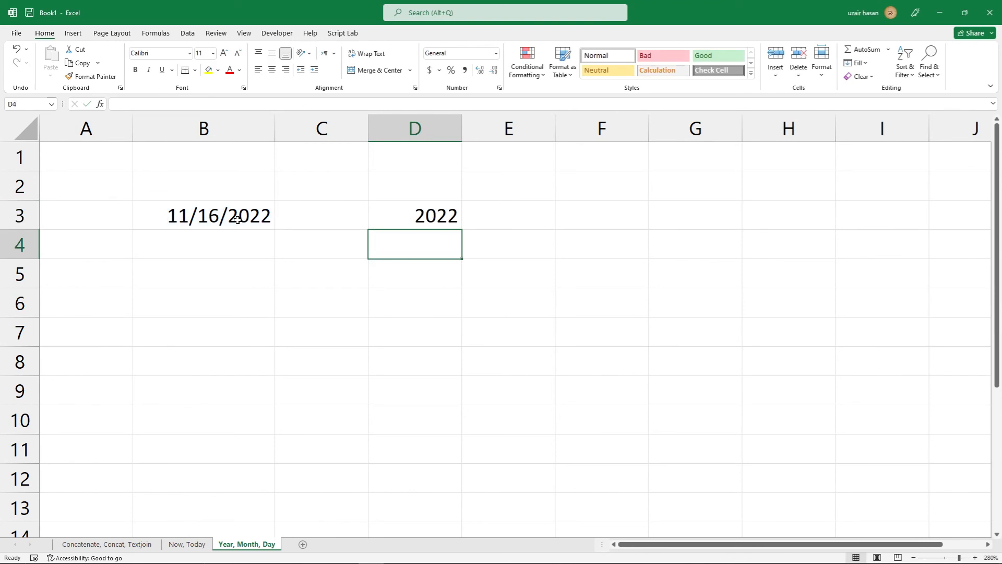
Step: Enter the formula =MONTH(B3) in cell D4 to extract the month from the date in B3
{"action": "type", "text": "=month"}
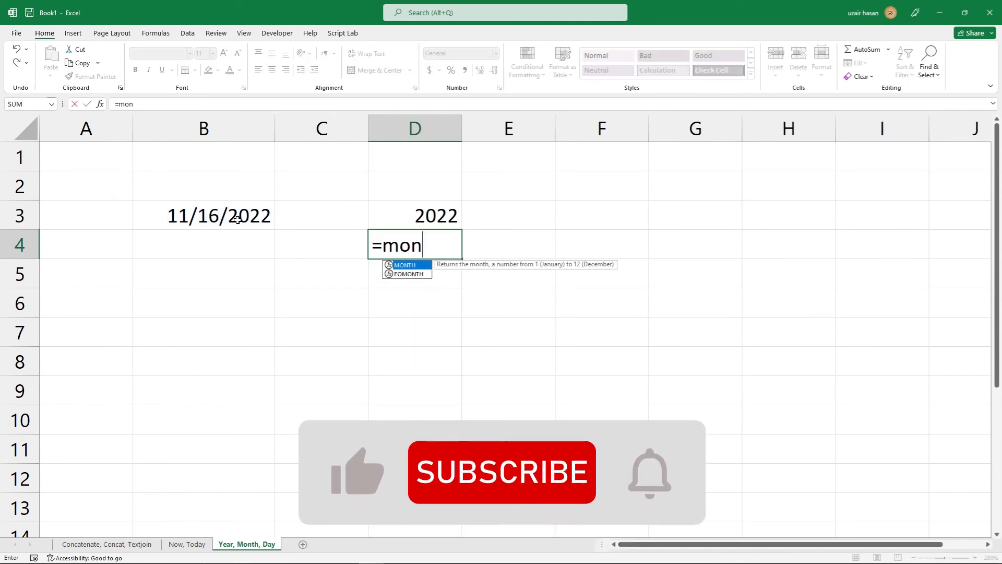
{"action": "type", "text": "("}
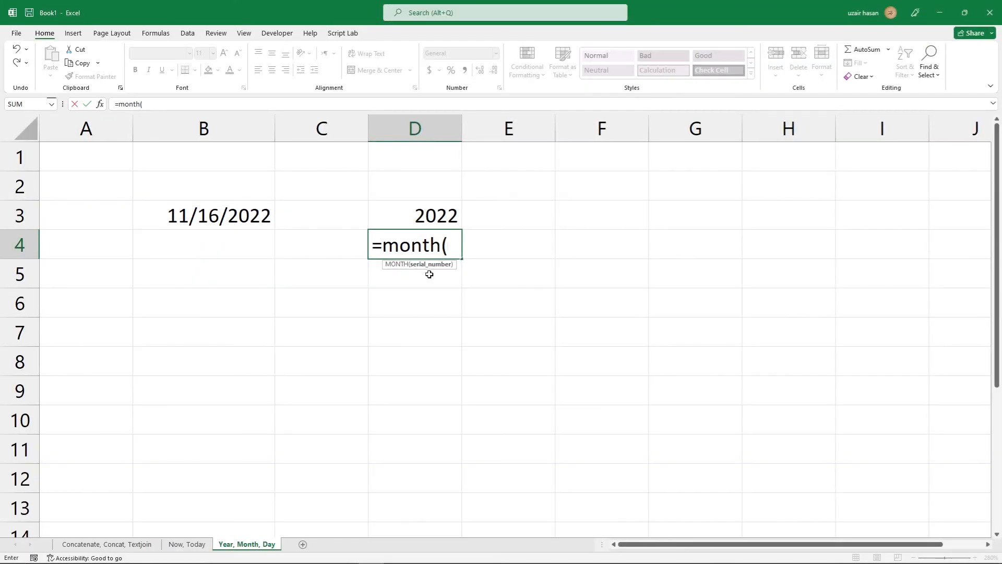
{"action": "left_click", "coordinate": [253, 219]}
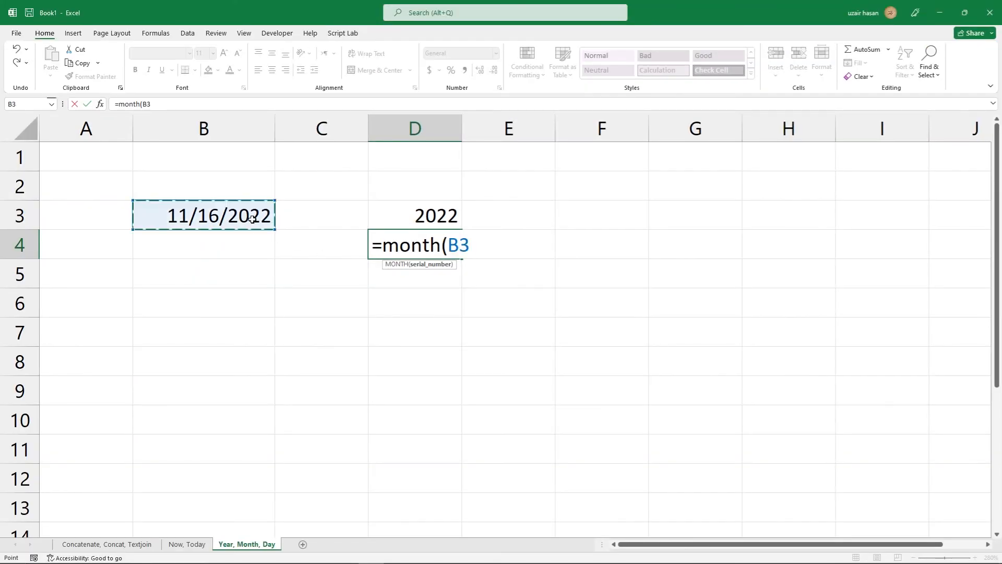
{"action": "type", "text": ")"}
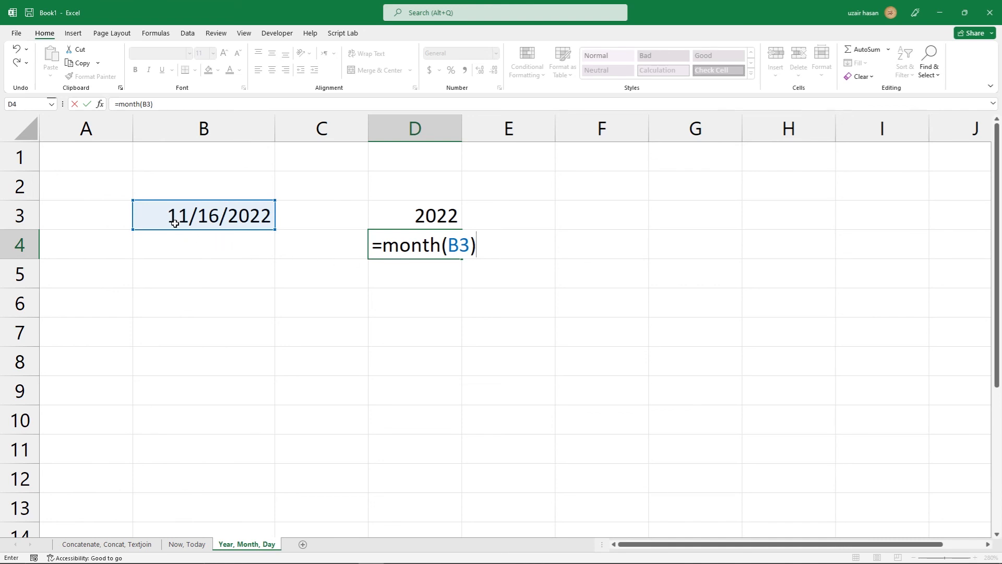
{"action": "key", "text": "Return"}
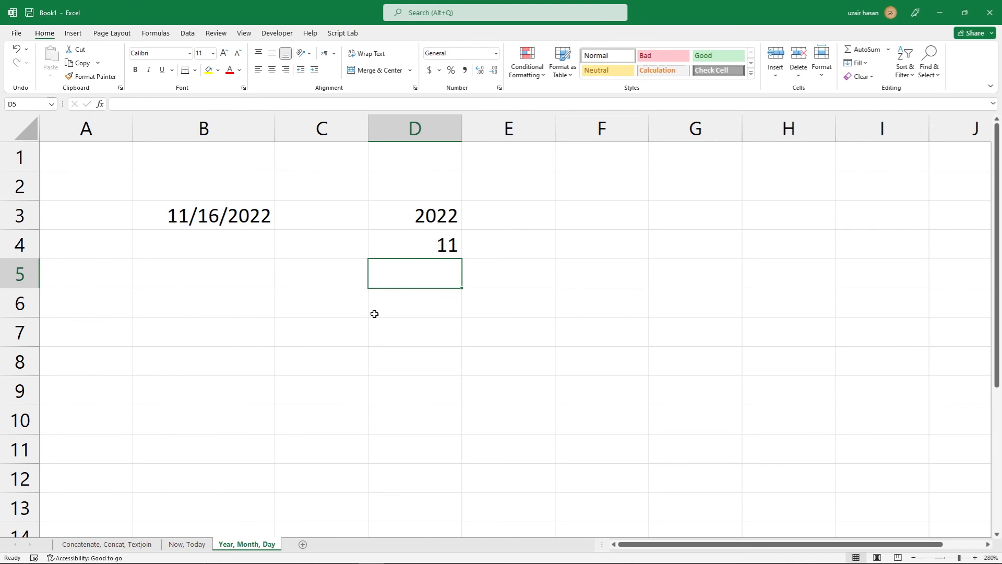
Step: Enter the formula =DAY(B3) in cell D5 to extract the day from the date in B3
{"action": "type", "text": "=da"}
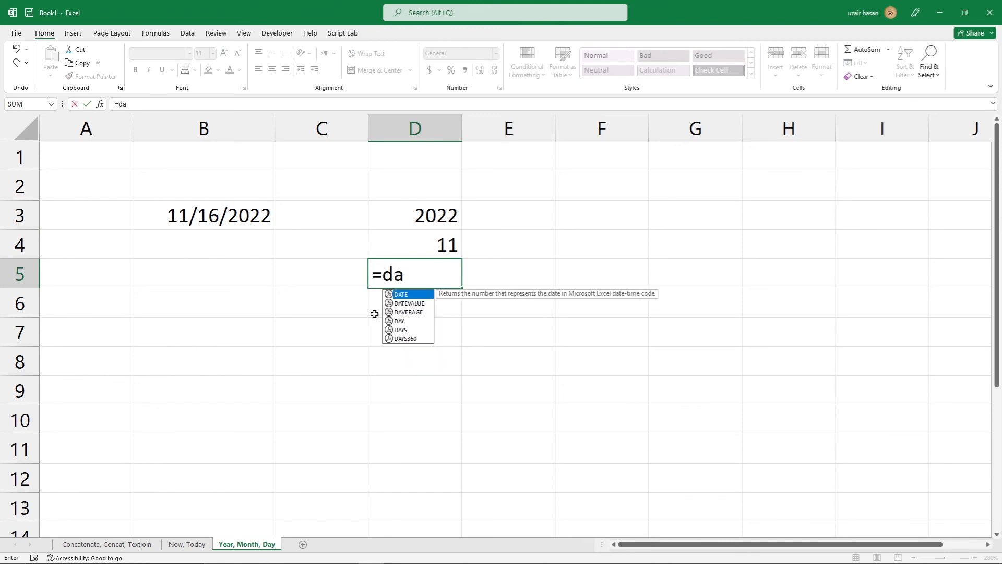
{"action": "type", "text": "y"}
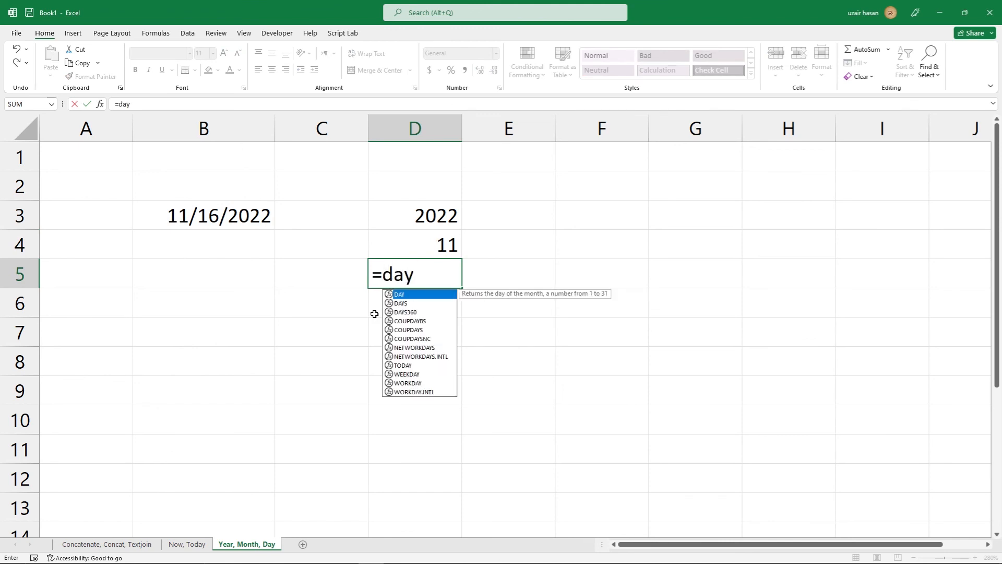
{"action": "type", "text": "("}
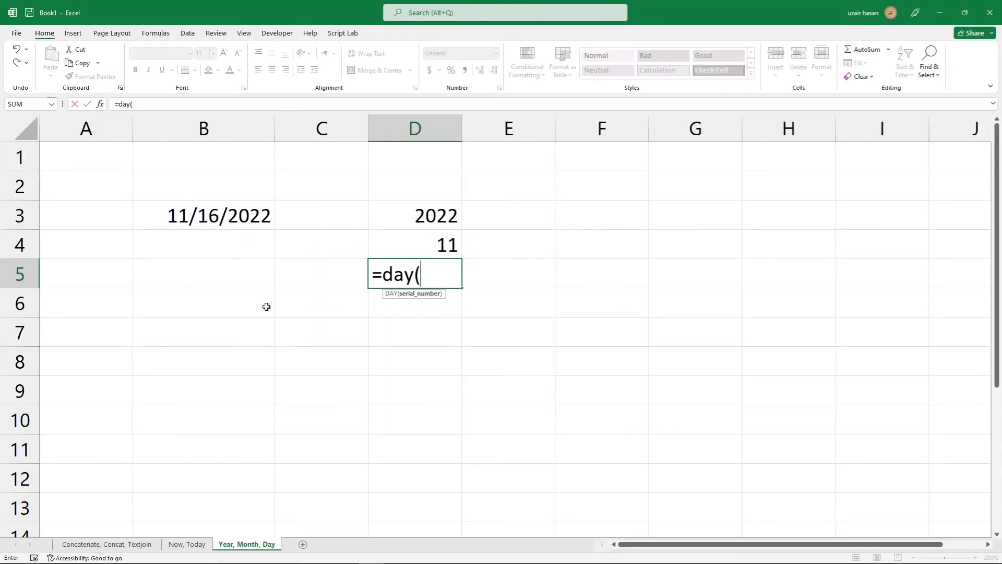
{"action": "left_click", "coordinate": [204, 218]}
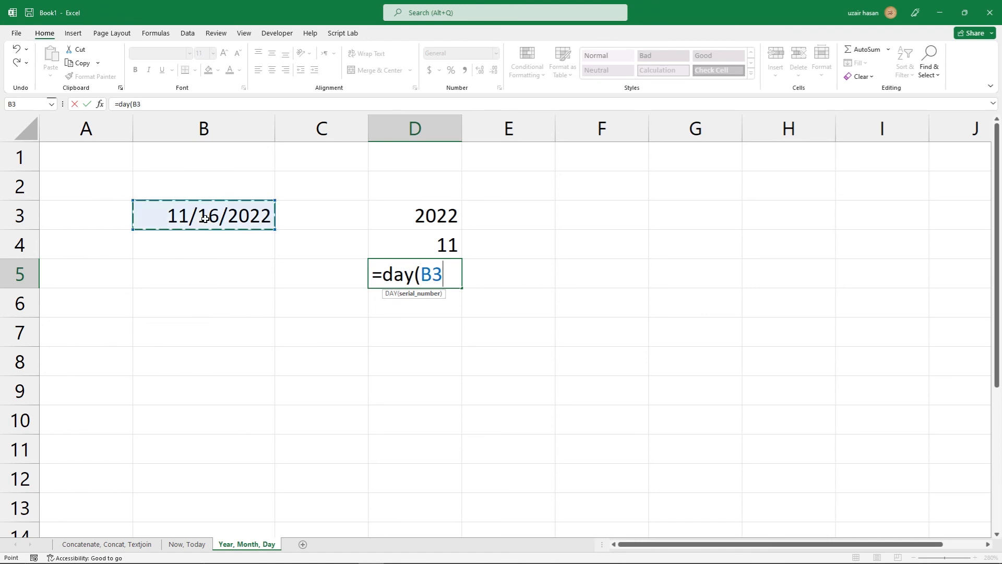
{"action": "type", "text": ")"}
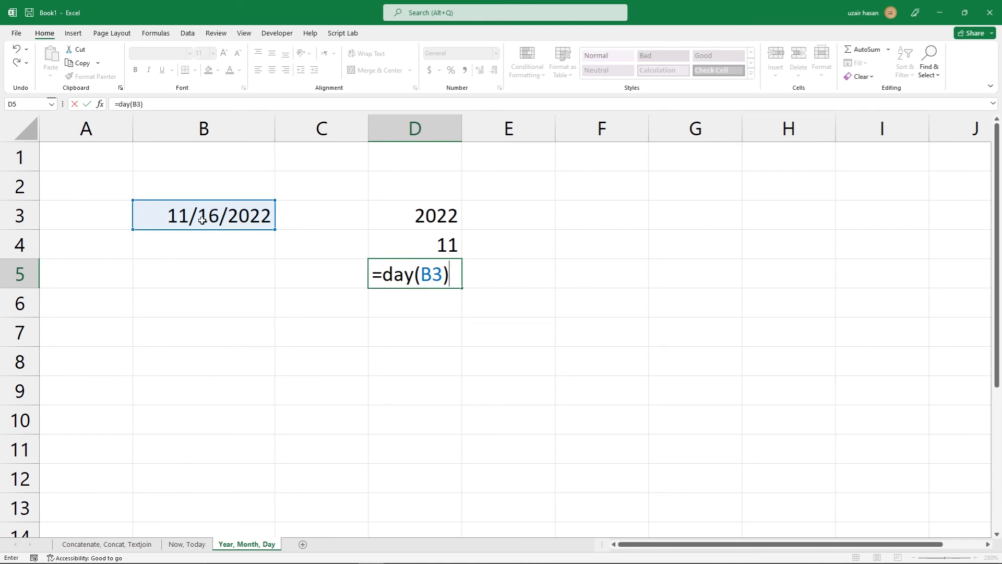
{"action": "key", "text": "Return"}
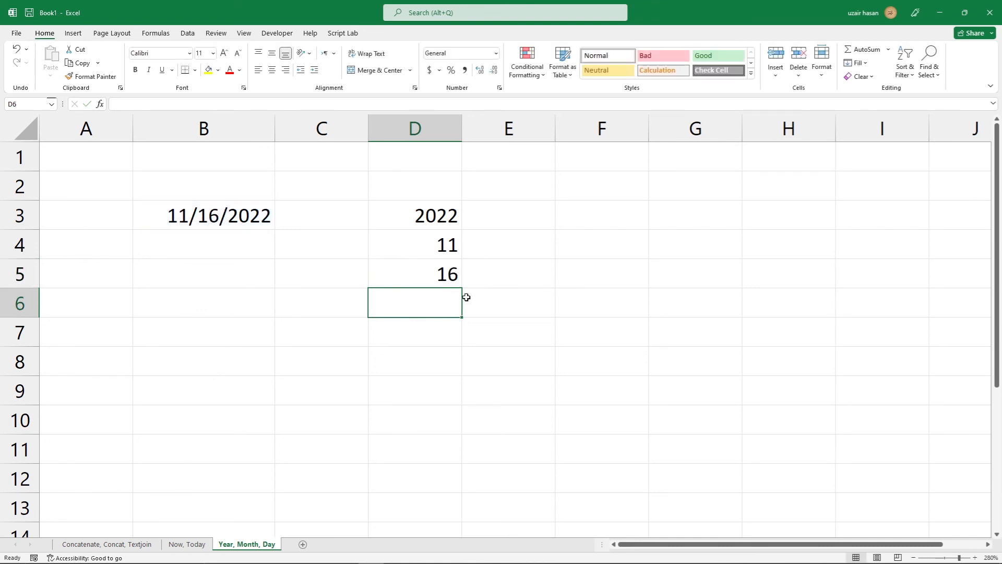
Step: Review the YEAR, MONTH and DAY formulas in cells D3 to D5 and the cell they refer to, without editing them
{"action": "left_click", "coordinate": [416, 277]}
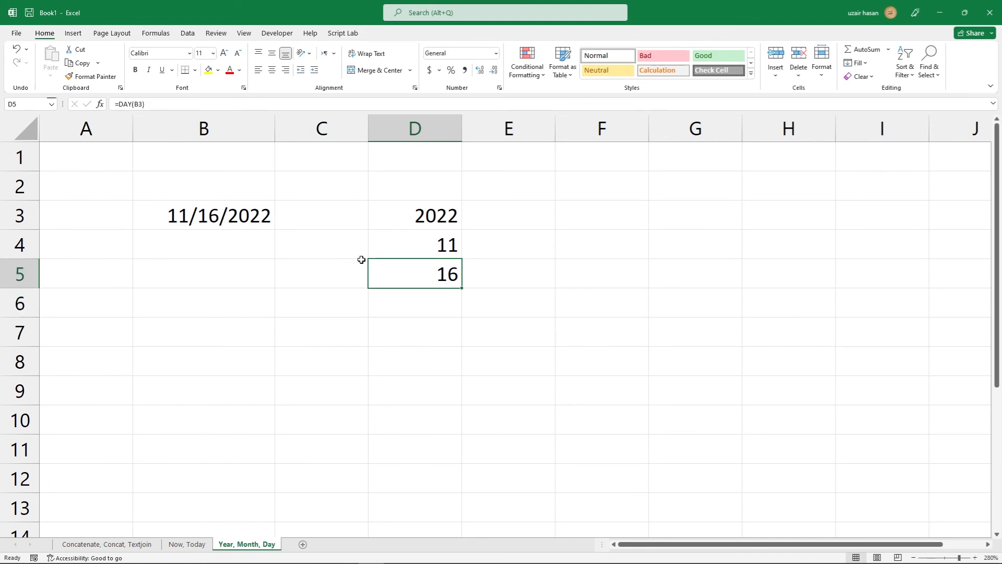
{"action": "double_click", "coordinate": [419, 226]}
{"action": "key", "text": "Return"}
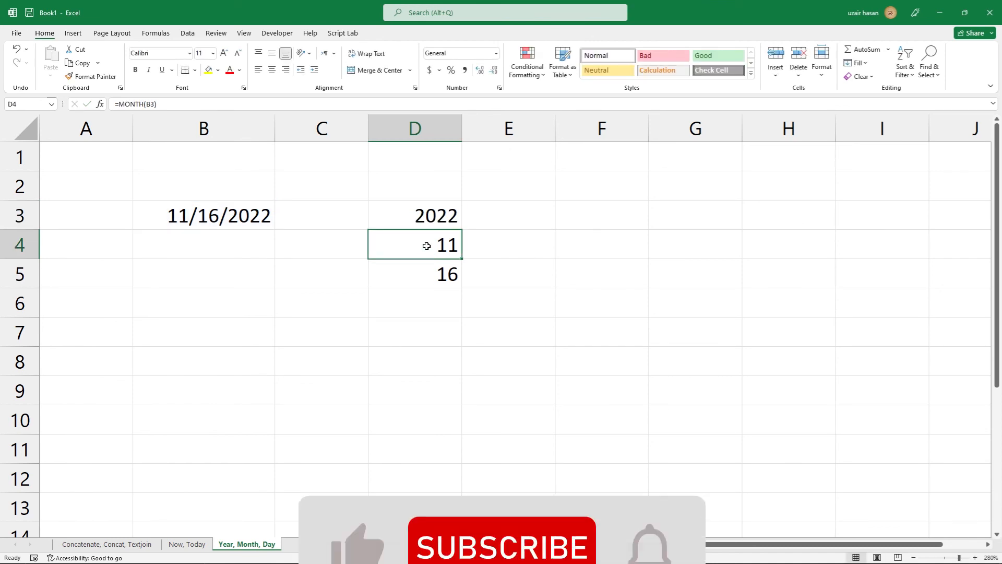
{"action": "double_click", "coordinate": [425, 246]}
{"action": "key", "text": "Return"}
{"action": "double_click", "coordinate": [423, 277]}
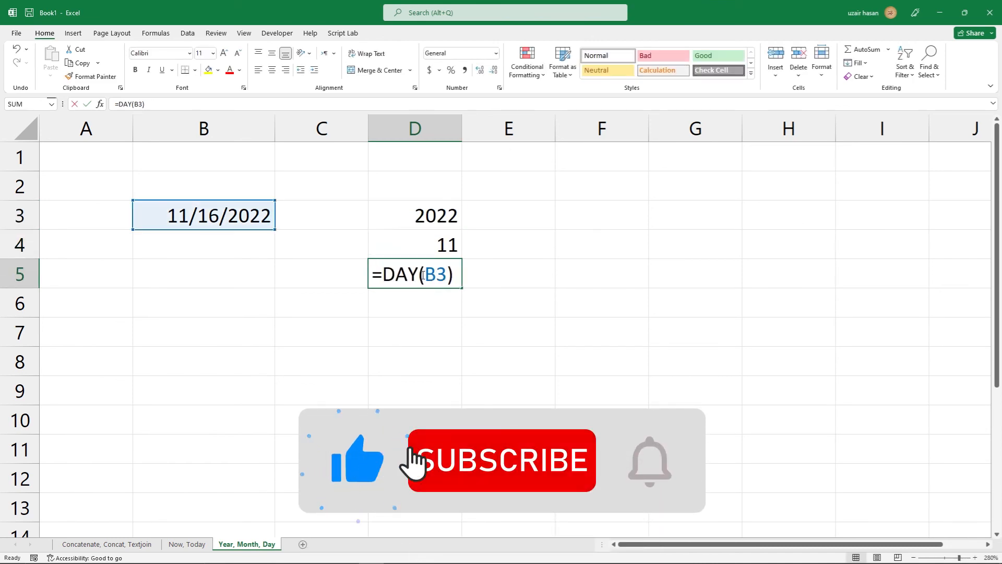